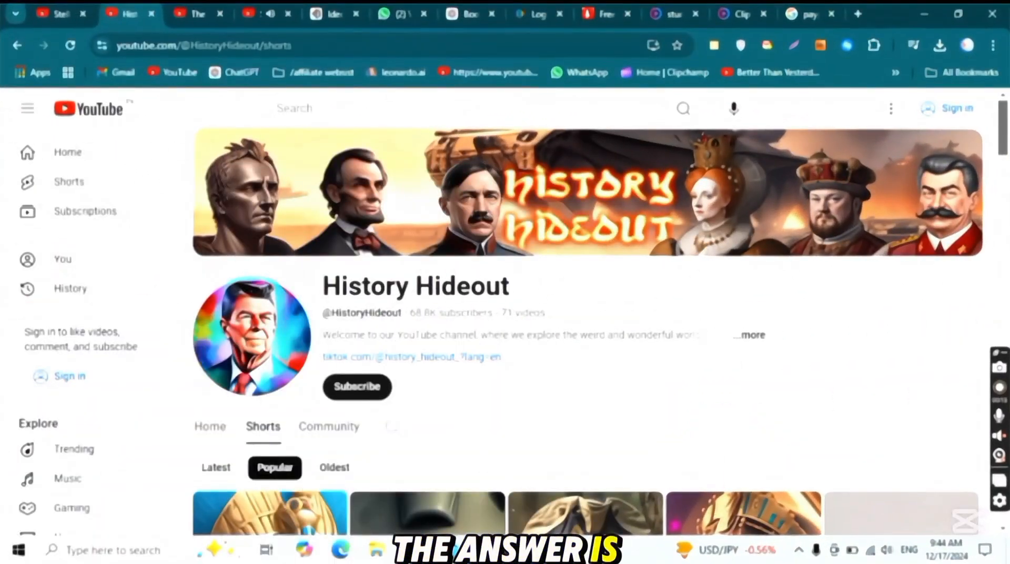
View the Shorts page of The AI Historian channel on YouTube
click(198, 14)
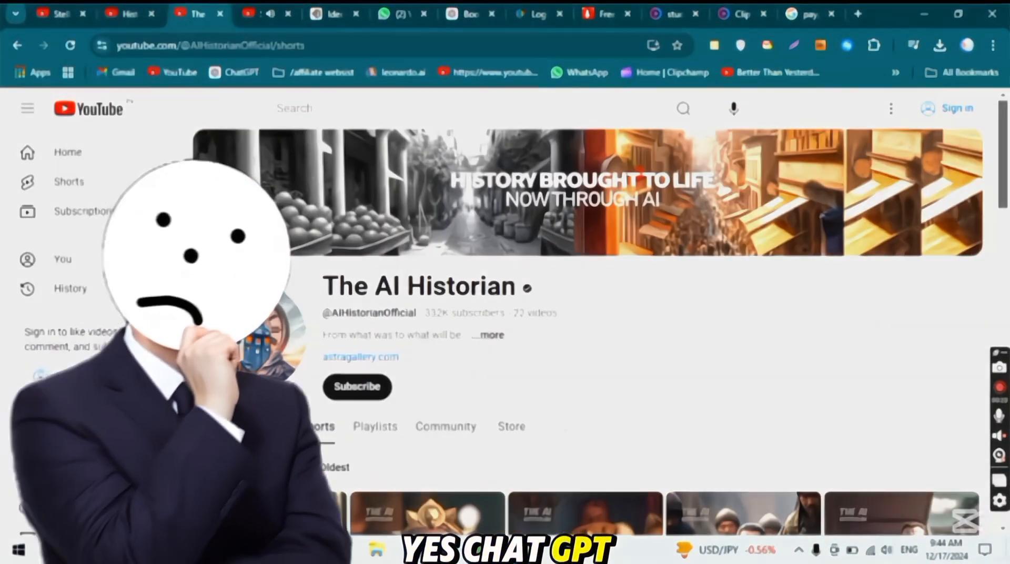
click(420, 321)
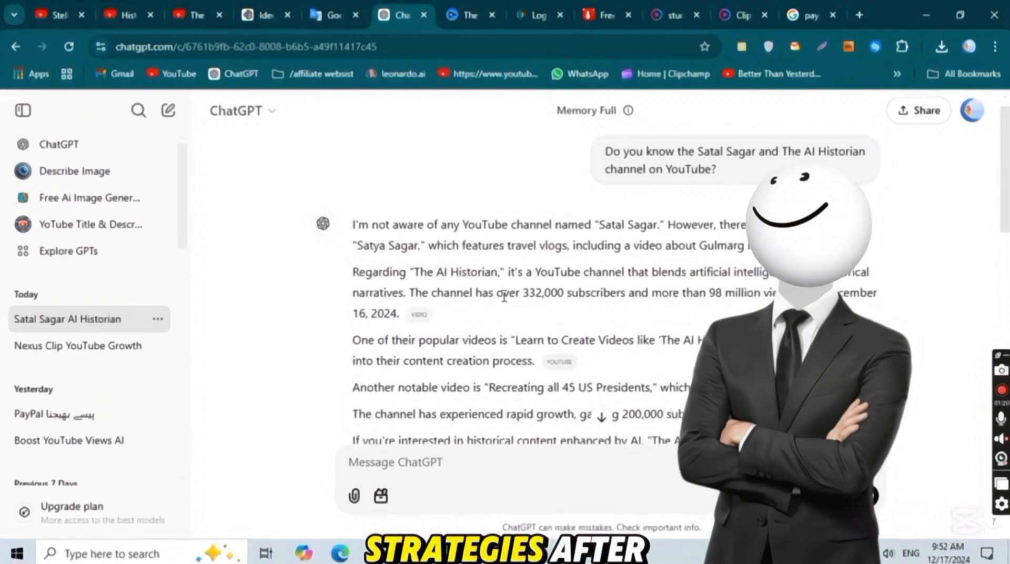
Play the embedded "Learn to Create Videos like The AI Historian" video in the ChatGPT answer and adjust its volume
scroll(619, 332, down, 5)
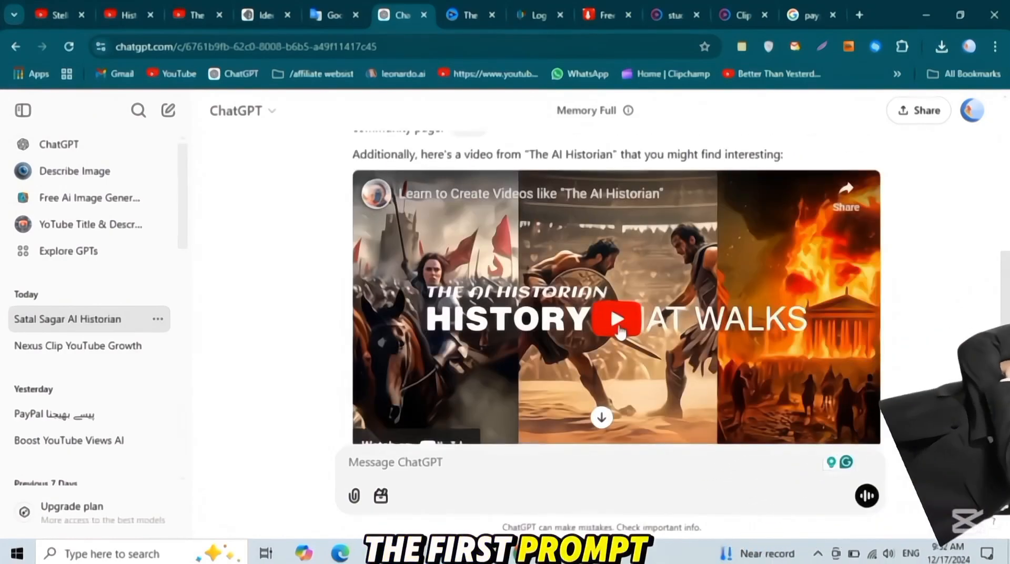
click(617, 321)
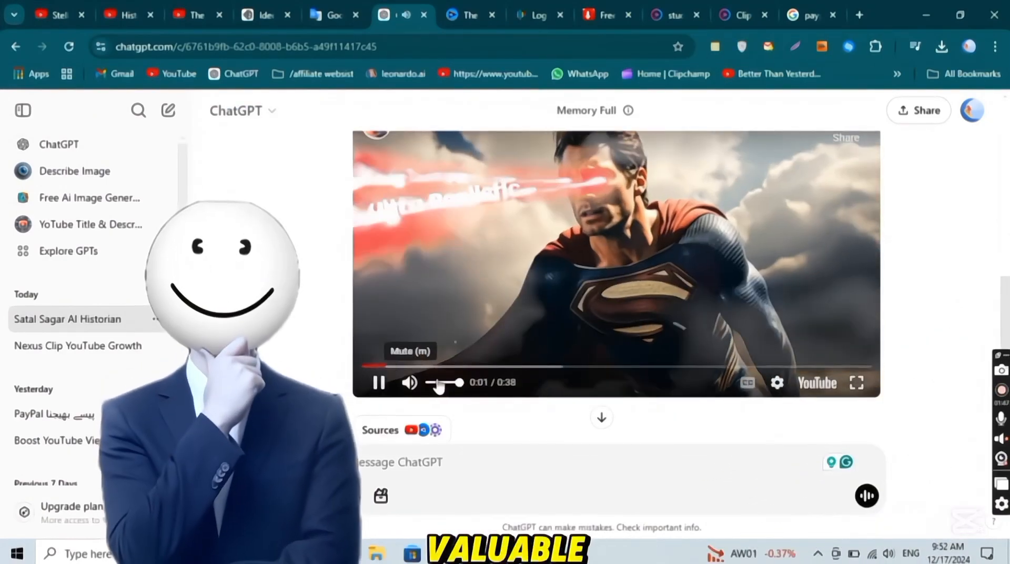
click(441, 383)
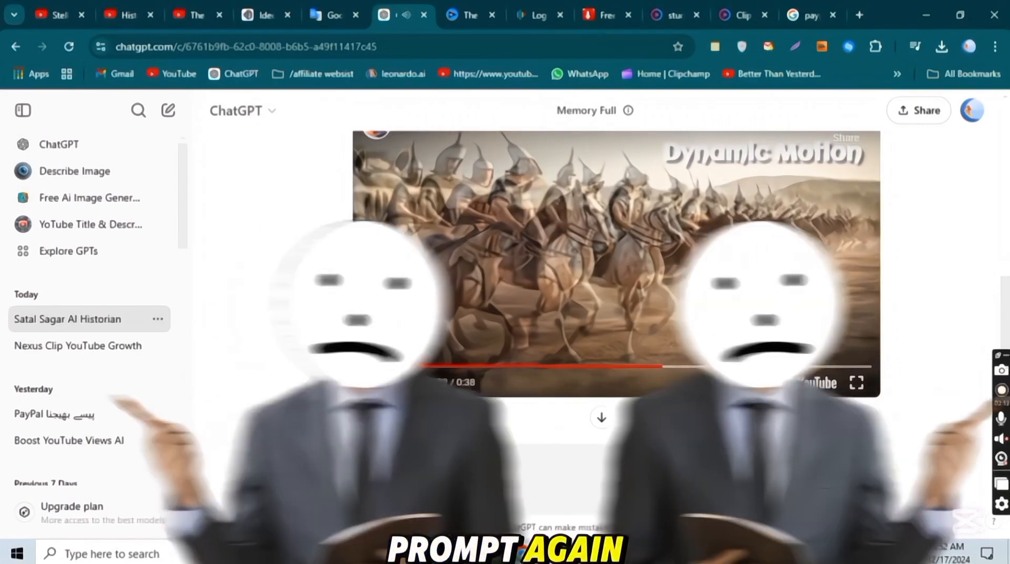
Ask ChatGPT to write an engaging script in the same style that holds viewers from start to finish
key(super+v)
click(445, 281)
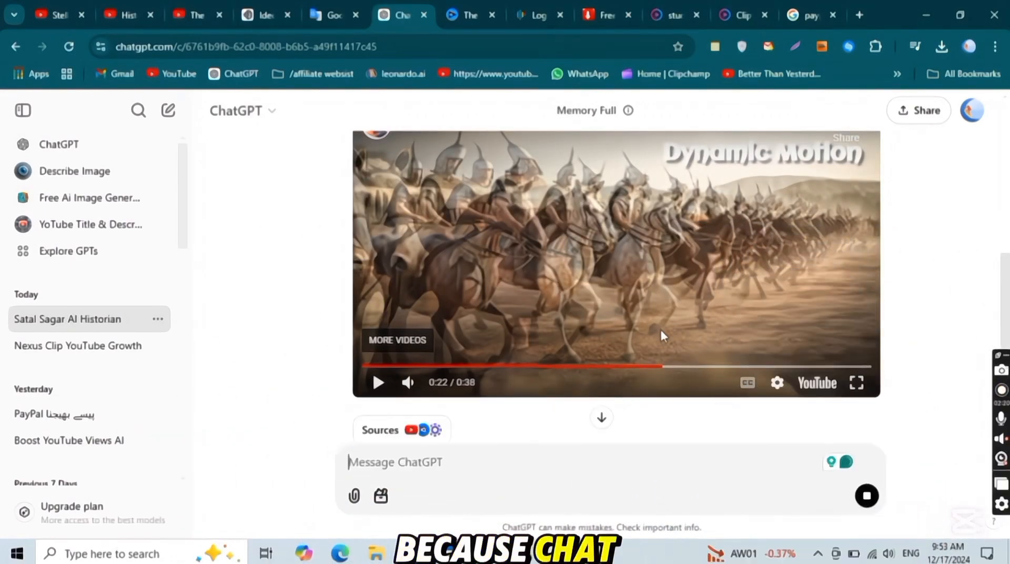
Read through the generated video script, from the opening hook to Scene 3
scroll(662, 336, down, 5)
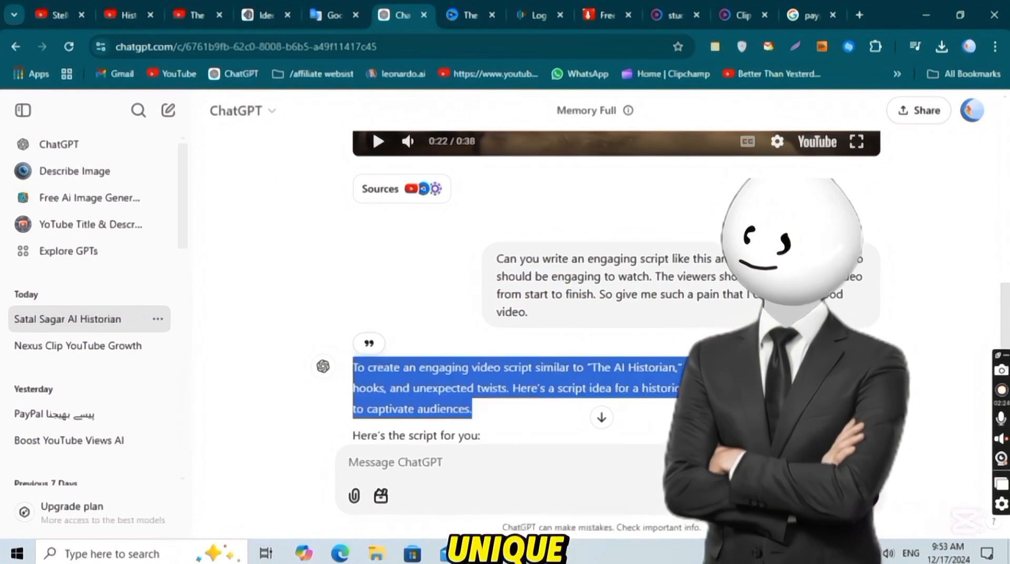
scroll(577, 372, down, 4)
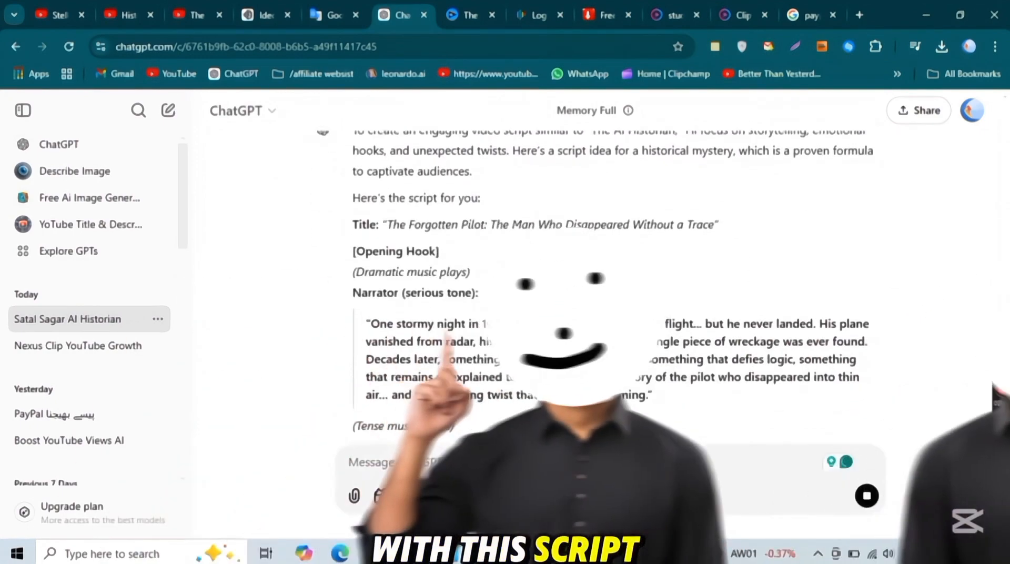
scroll(423, 261, down, 3)
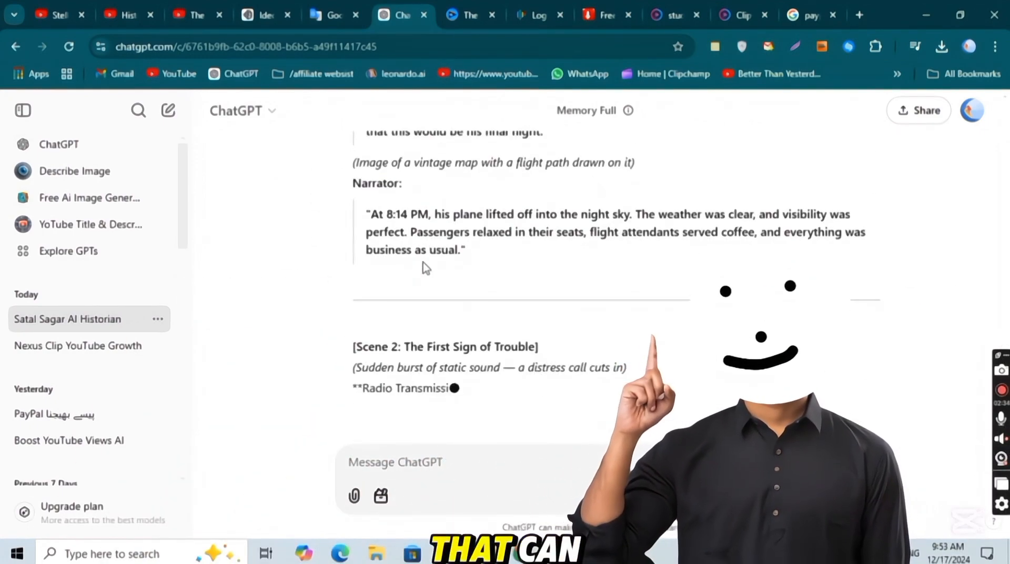
scroll(424, 261, down, 4)
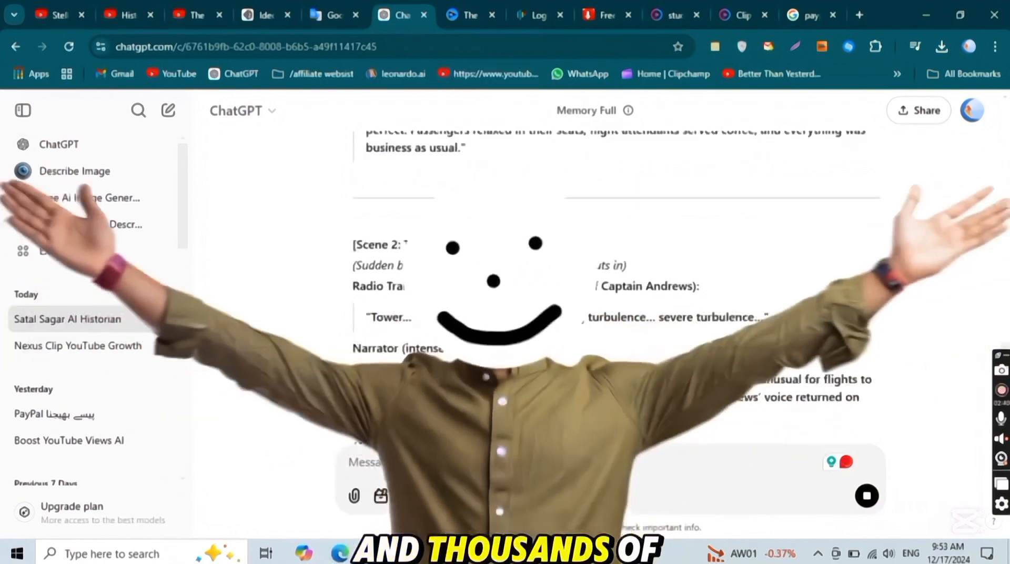
scroll(424, 267, down, 1)
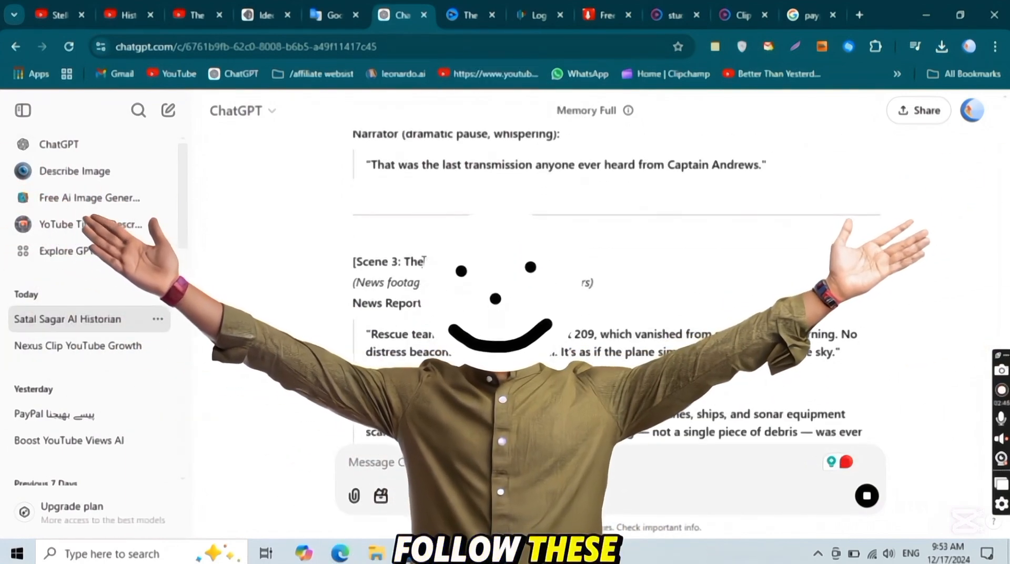
scroll(425, 263, down, 6)
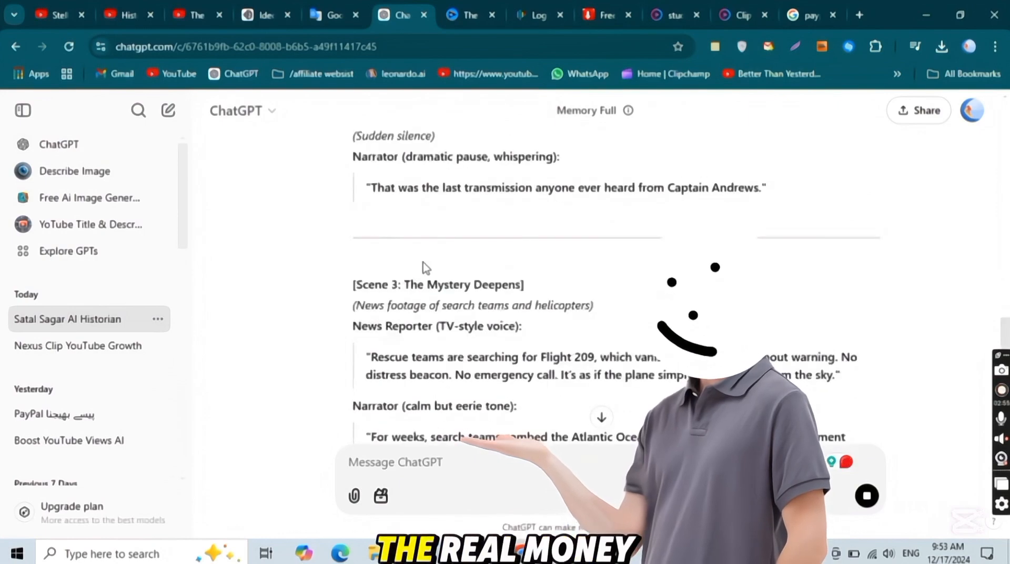
scroll(424, 263, down, 1)
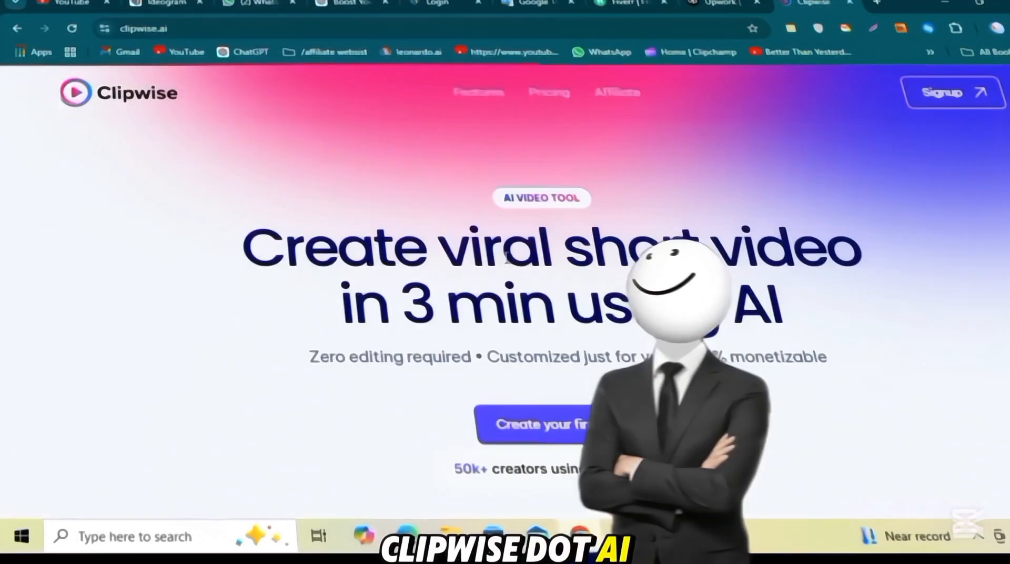
Look over the Clipwise home page and sign up with a Google account
scroll(641, 256, down, 1)
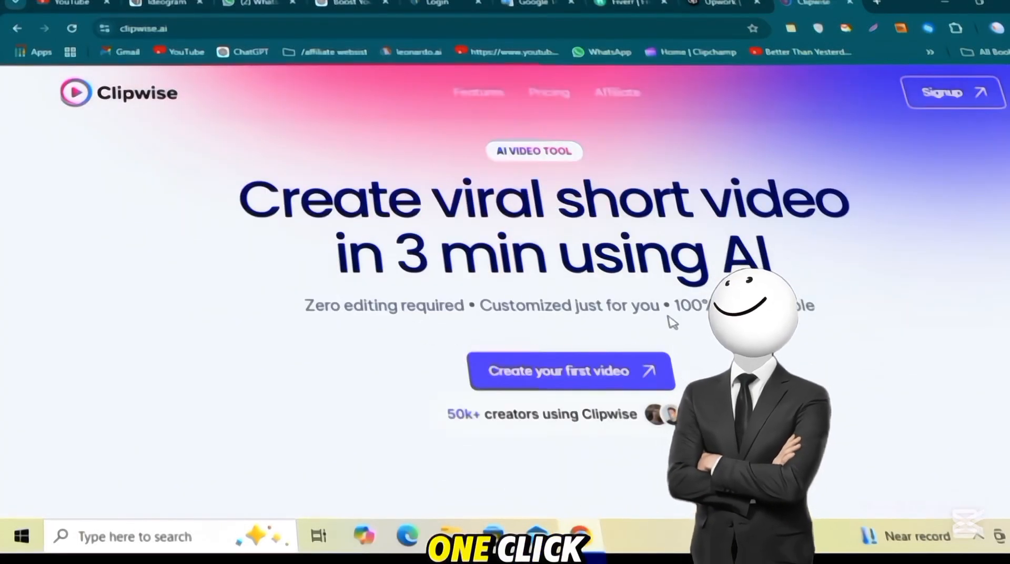
scroll(802, 309, down, 9)
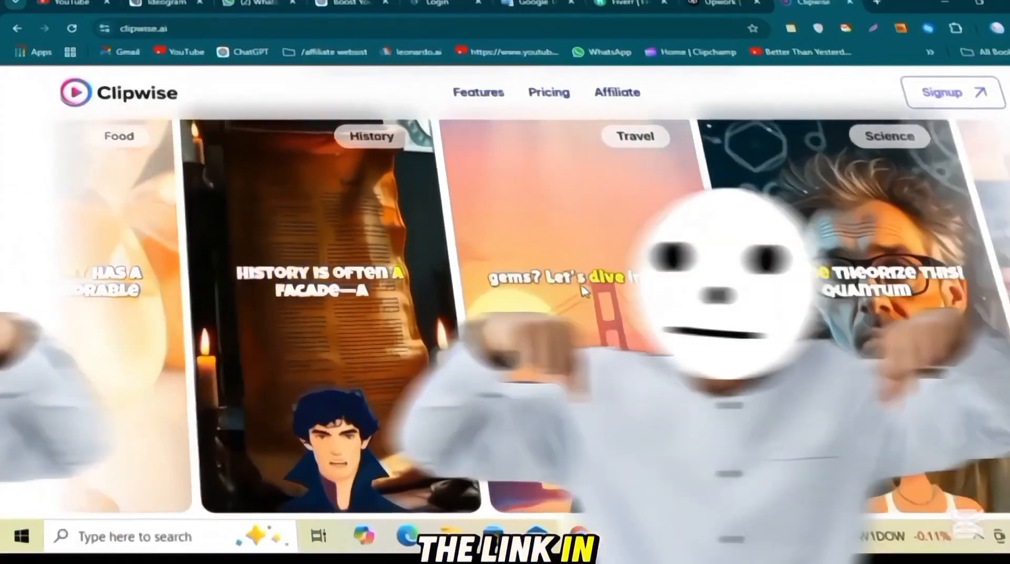
scroll(610, 289, down, 5)
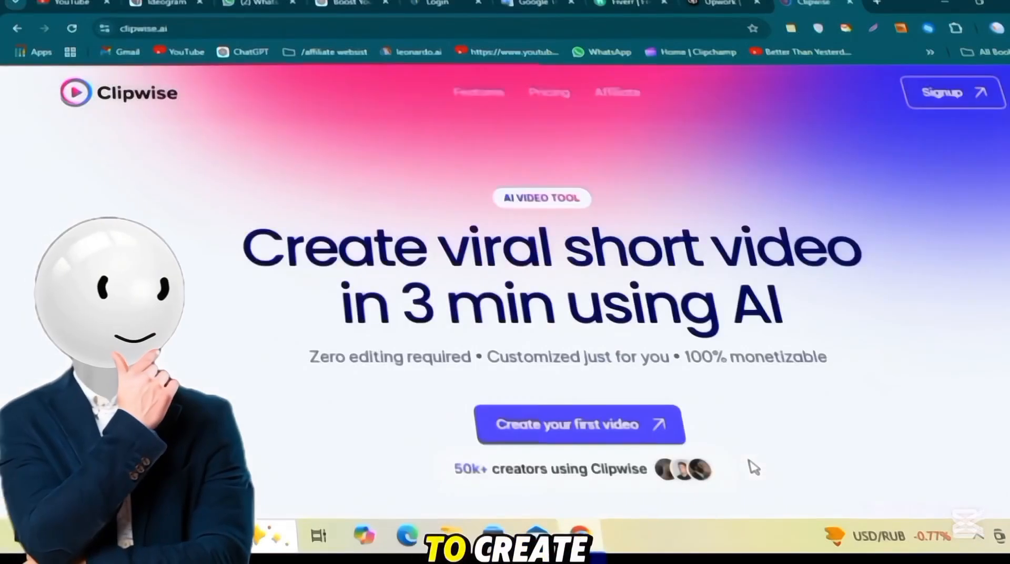
click(930, 93)
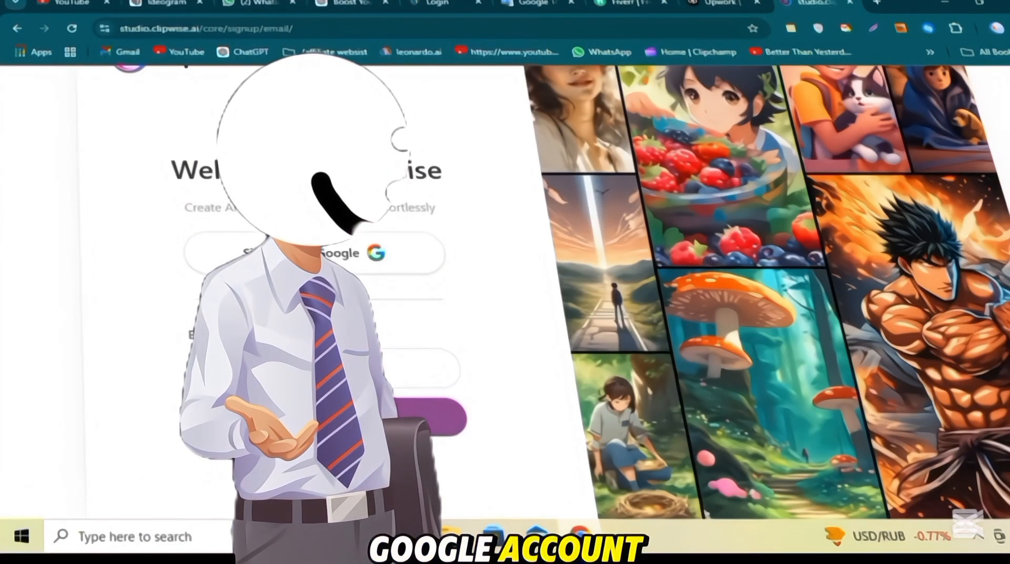
click(291, 257)
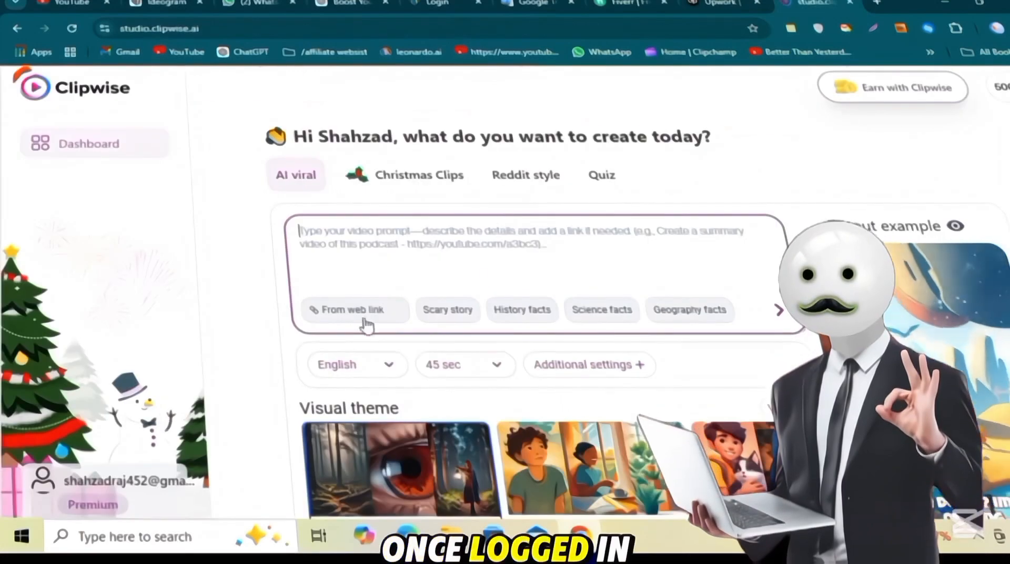
Browse the full visual theme gallery, close it and look over the video creation options on the dashboard
scroll(515, 315, down, 2)
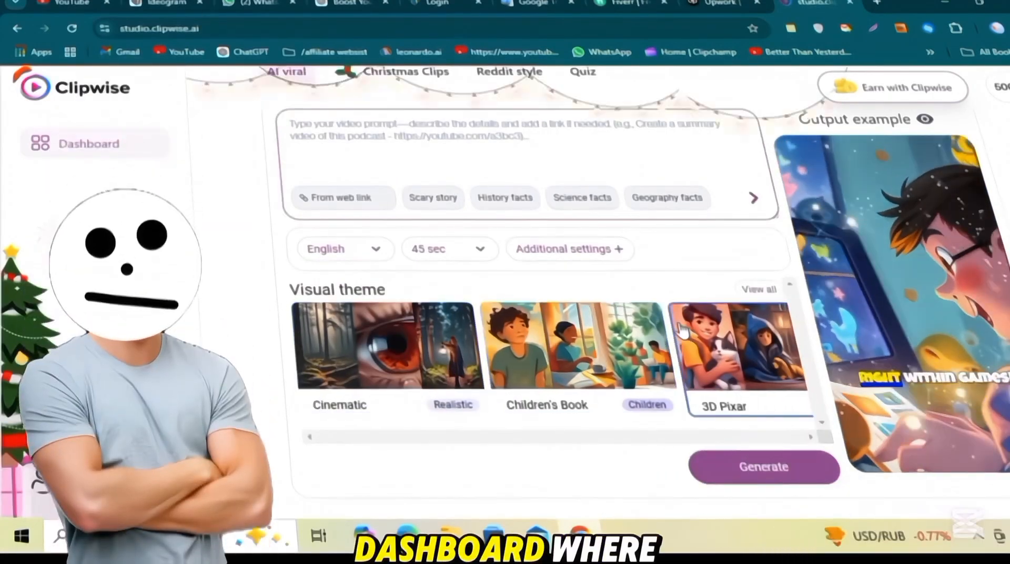
scroll(579, 357, right, 2)
click(759, 289)
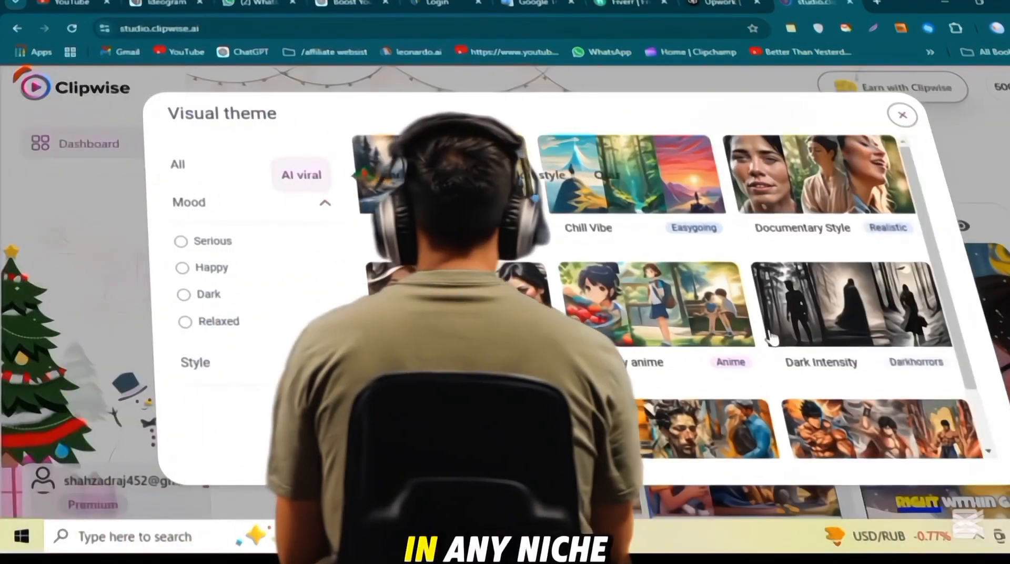
scroll(771, 336, down, 10)
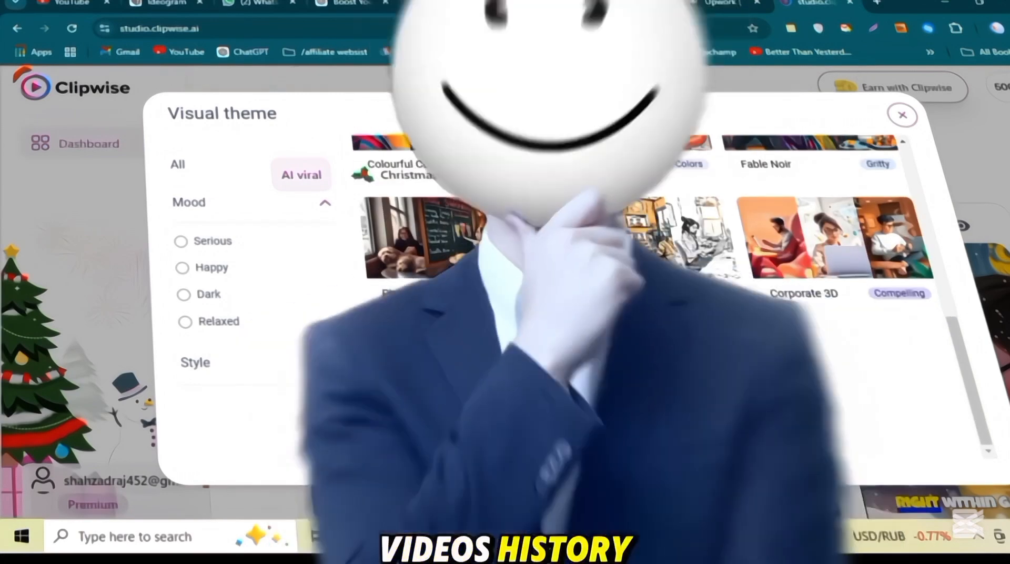
scroll(770, 337, up, 8)
click(902, 115)
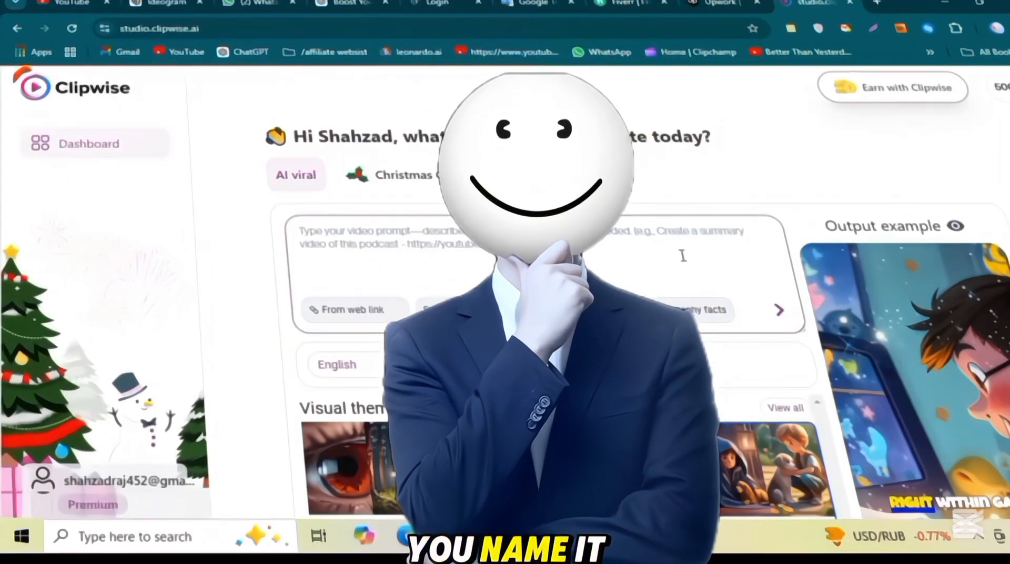
scroll(683, 256, down, 2)
scroll(683, 255, up, 2)
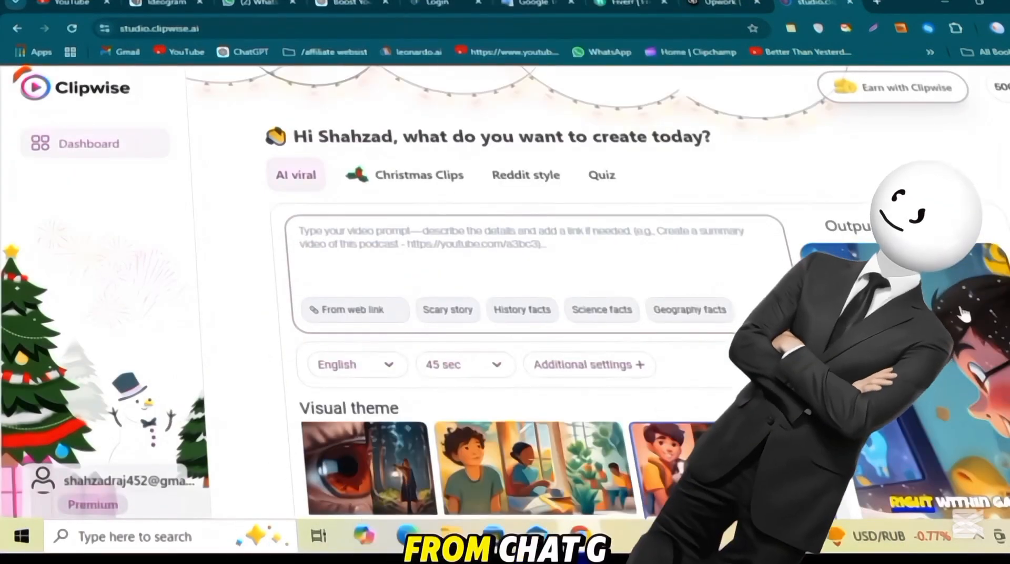
scroll(962, 314, down, 2)
scroll(961, 315, up, 3)
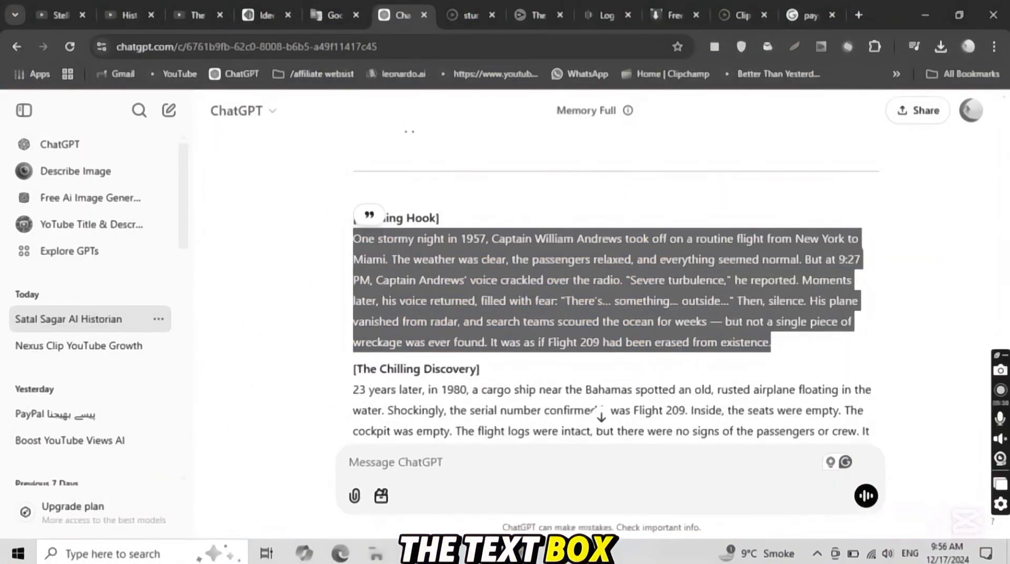
Copy the Opening Hook paragraph from the ChatGPT script and paste it into the Clipwise video prompt
right_click(693, 331)
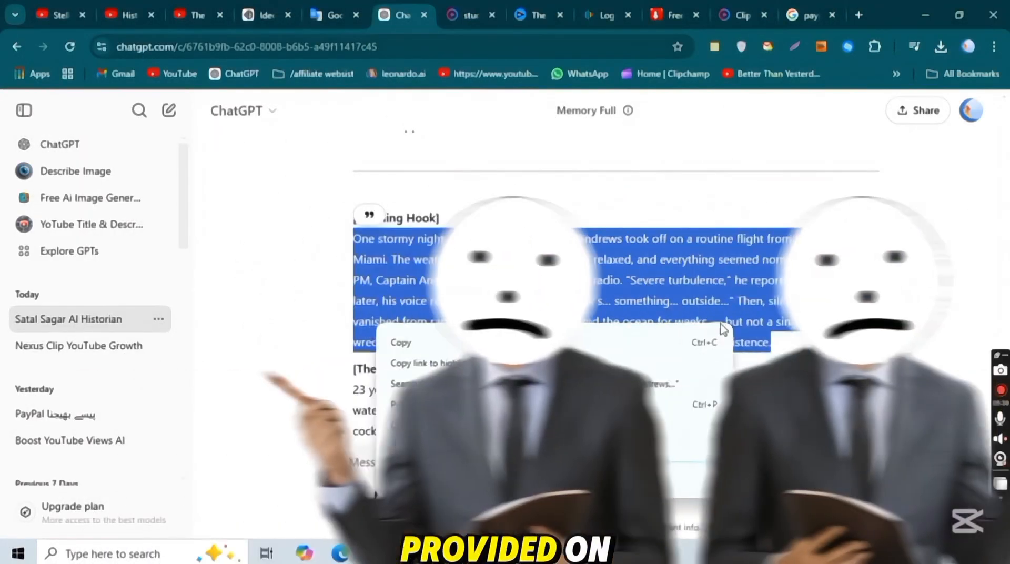
click(459, 6)
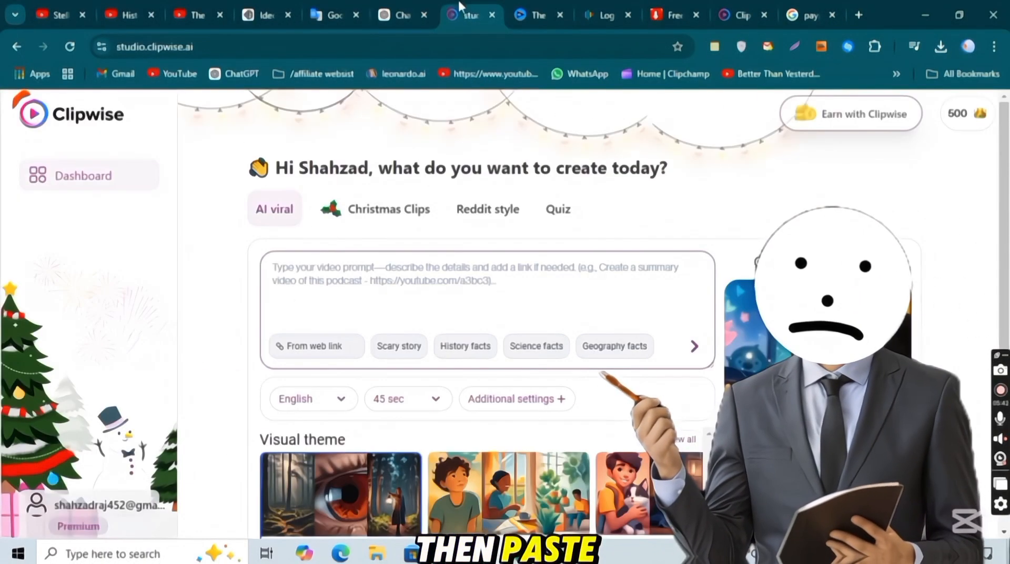
click(391, 276)
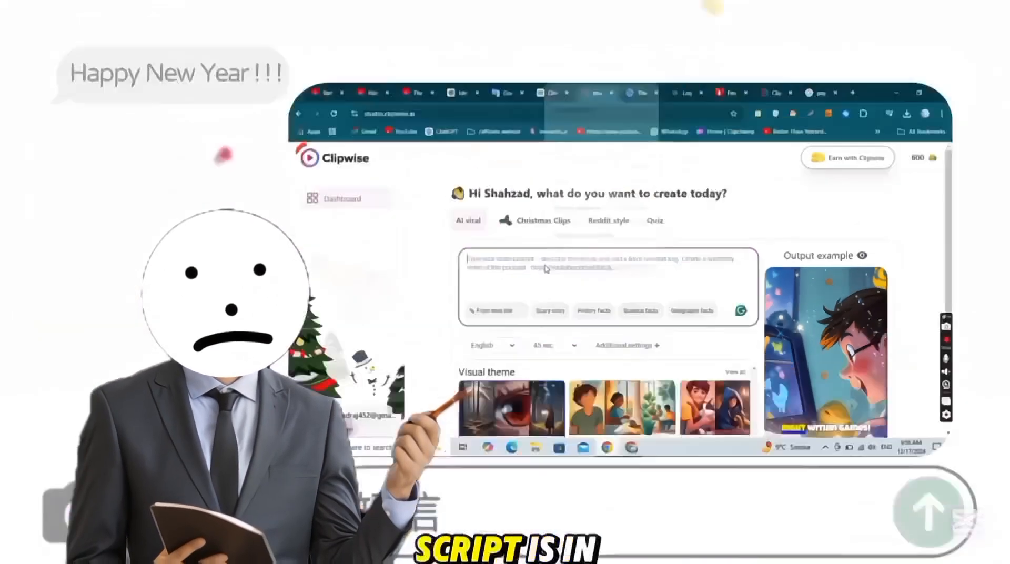
right_click(546, 268)
click(562, 156)
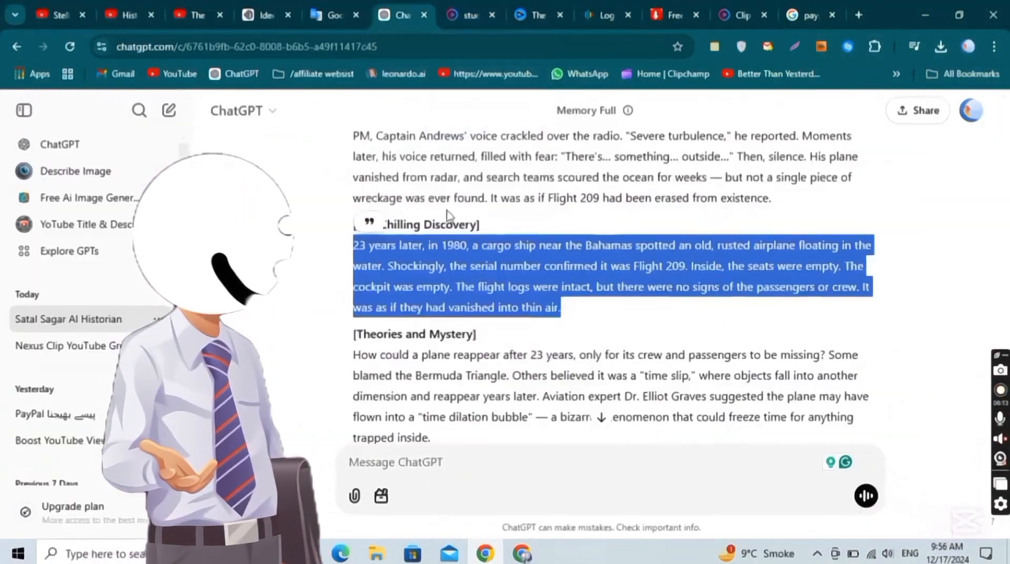
Add the Chilling Discovery, Theories and Mystery, and closing paragraphs of the script to the Clipwise video prompt
click(653, 176)
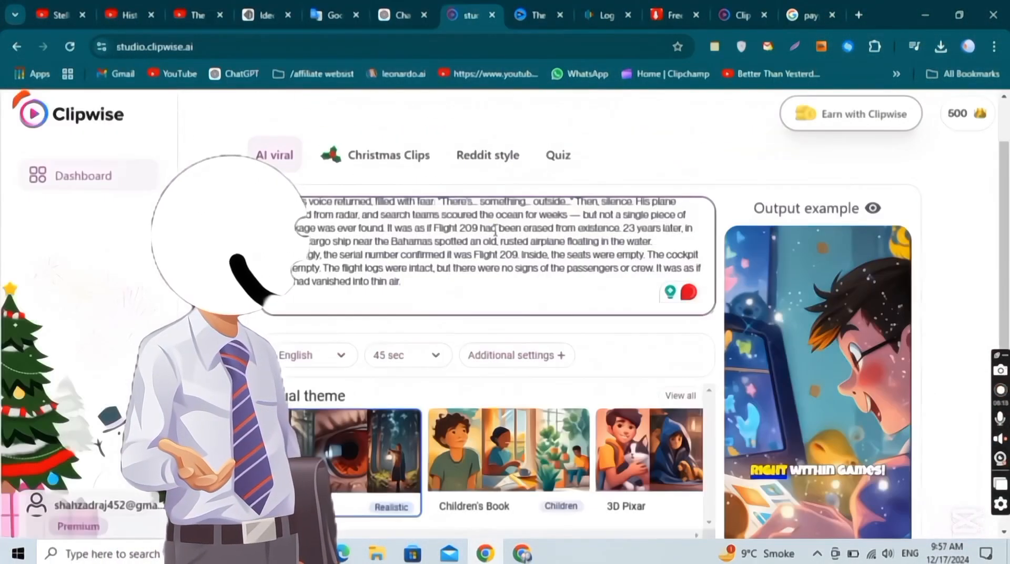
right_click(433, 287)
click(450, 167)
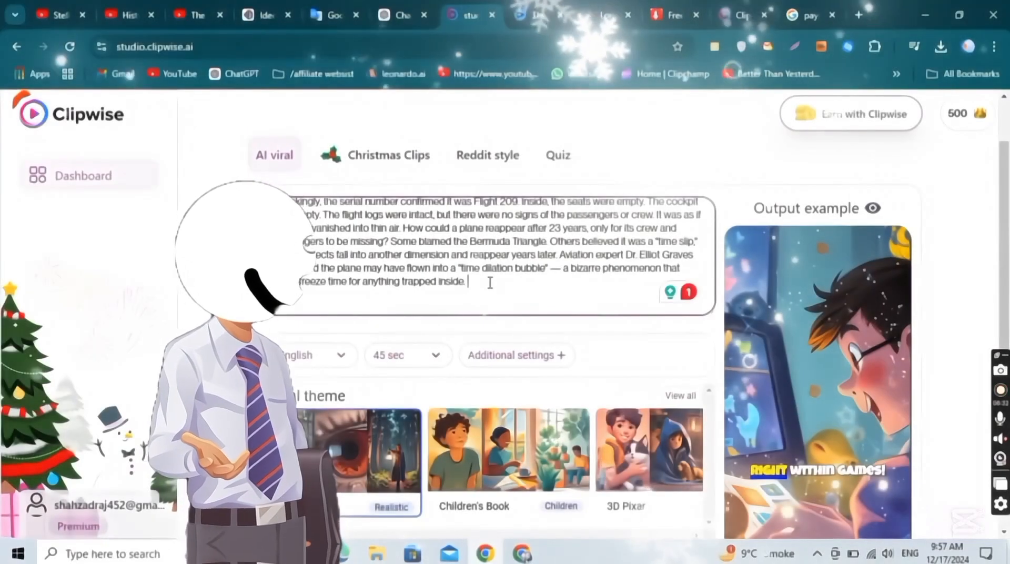
right_click(492, 288)
click(507, 185)
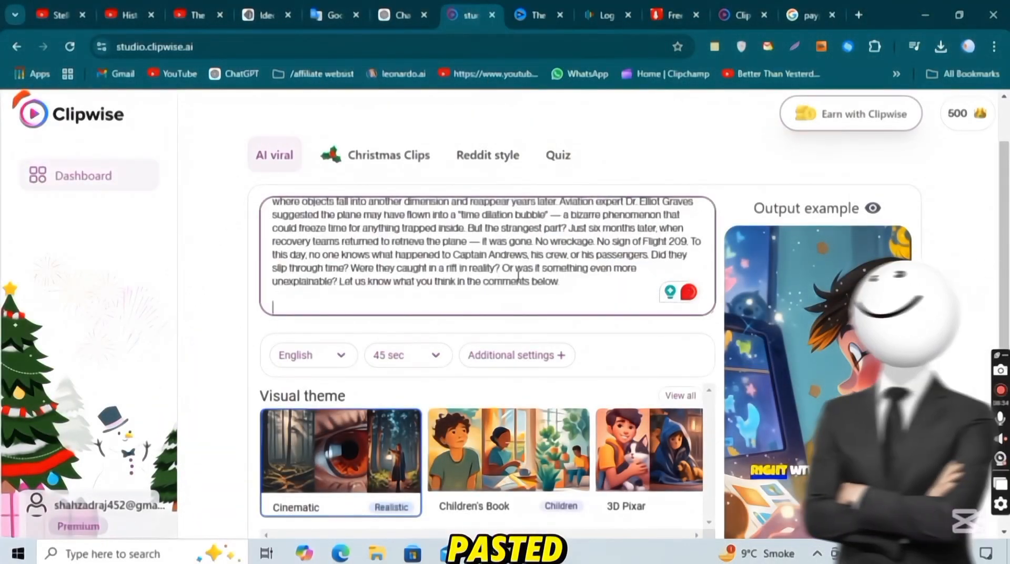
Review the pasted script and set the video language to English
scroll(517, 275, up, 10)
scroll(518, 275, down, 10)
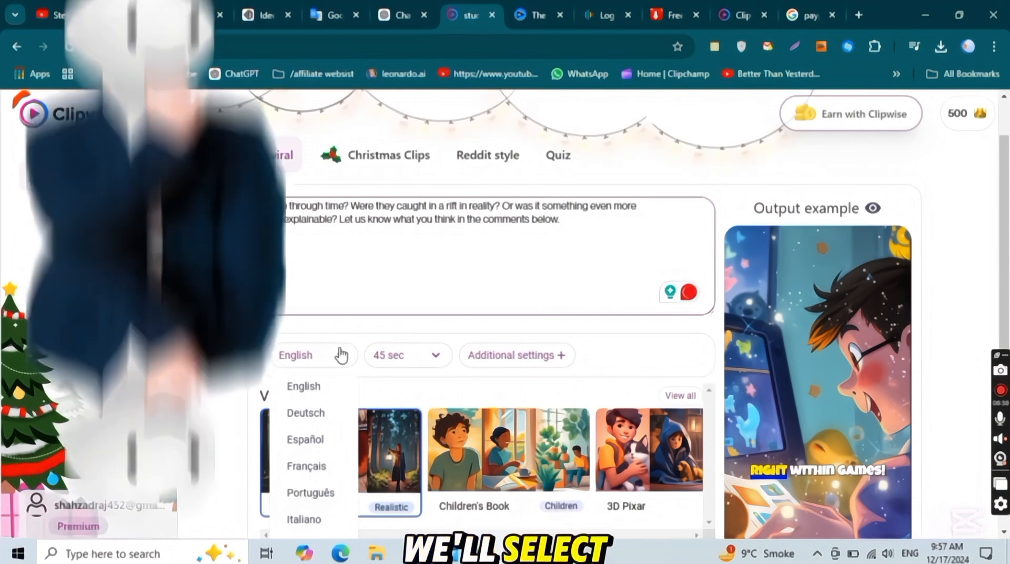
scroll(332, 387, down, 3)
scroll(317, 396, down, 1)
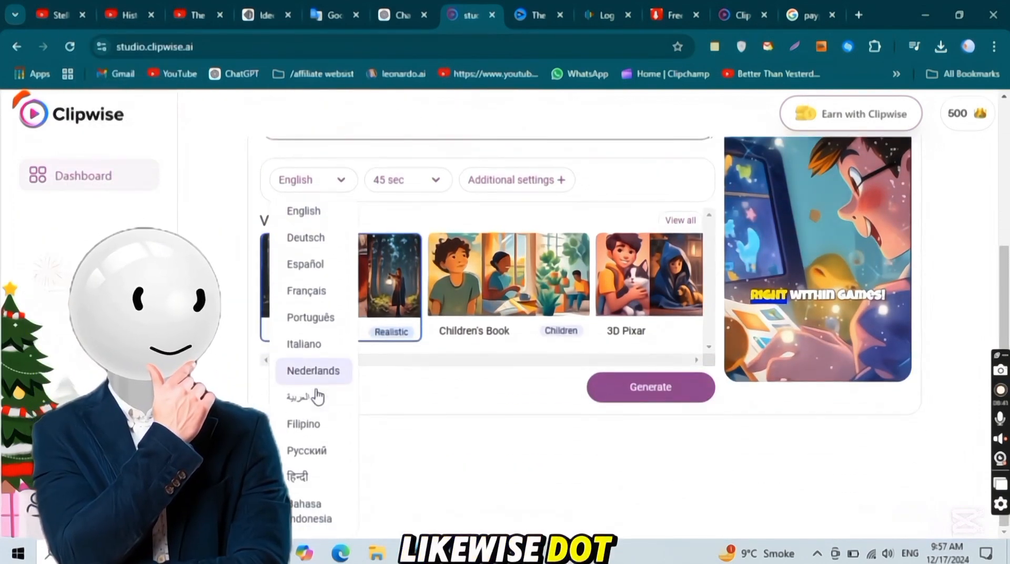
click(310, 213)
Set the video duration to 60 sec, the style to Storytelling and the audience to General, leaving the tone unselected
scroll(310, 210, up, 2)
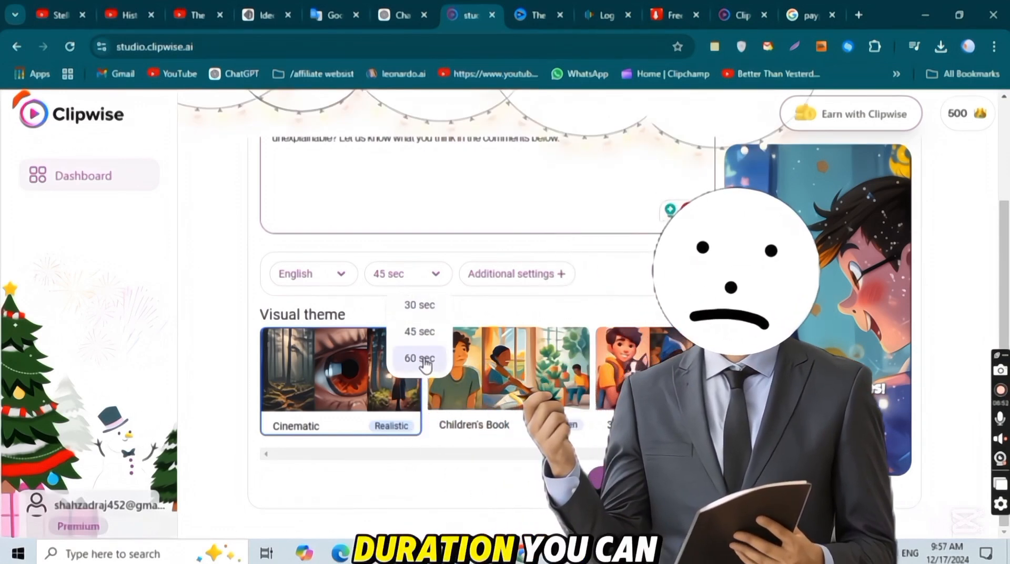
click(496, 284)
click(496, 284)
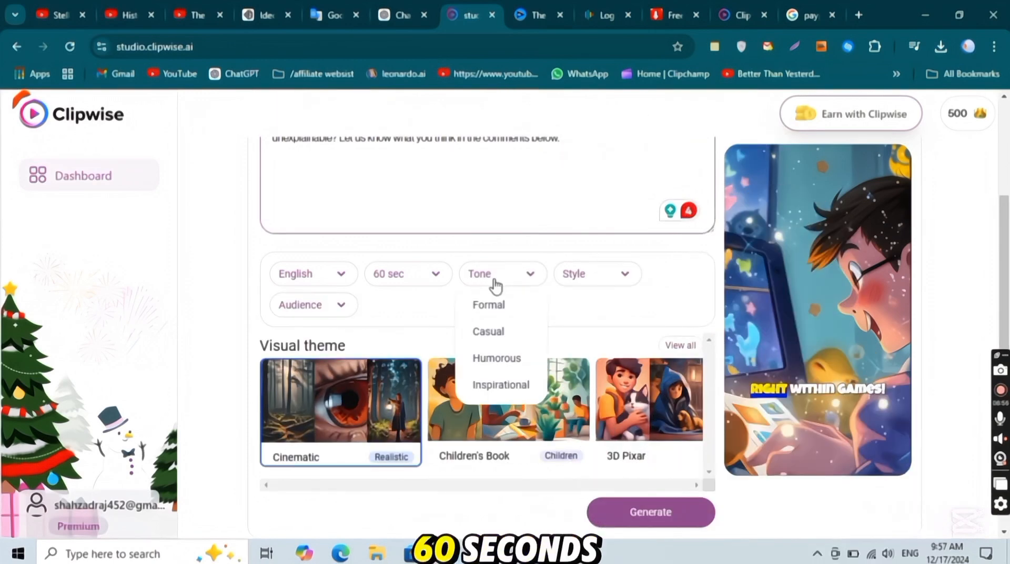
click(572, 289)
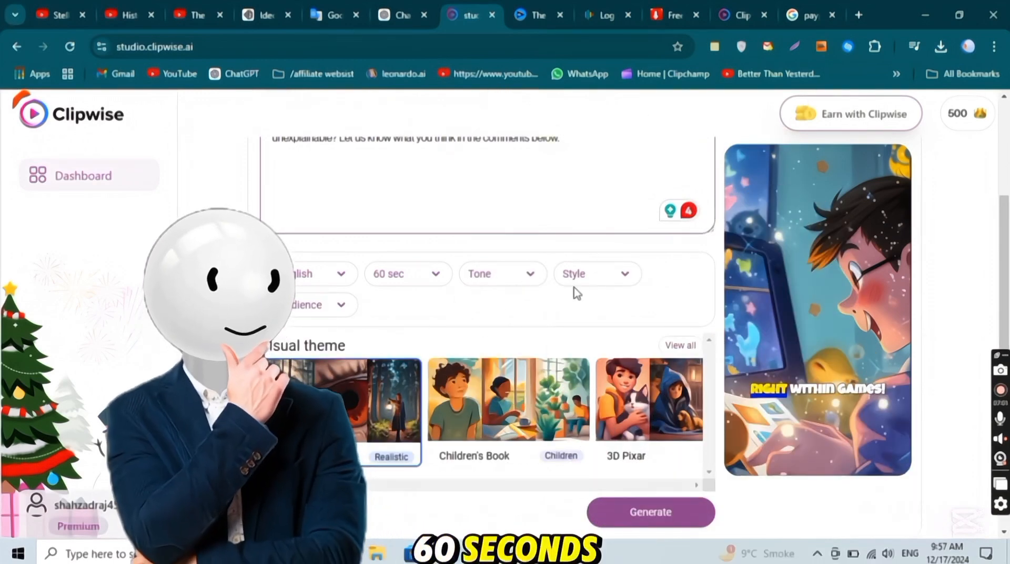
click(579, 284)
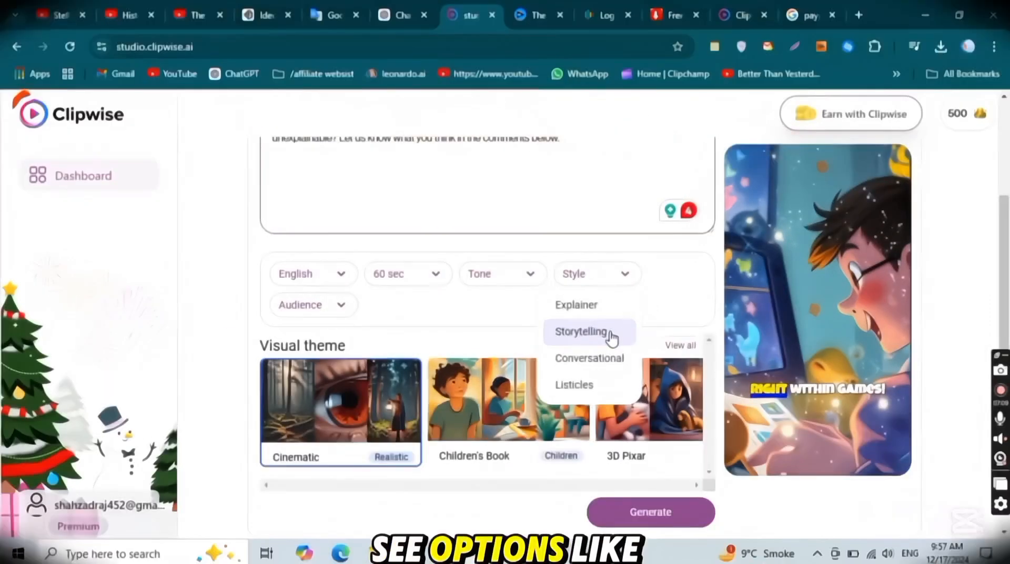
click(330, 305)
click(305, 334)
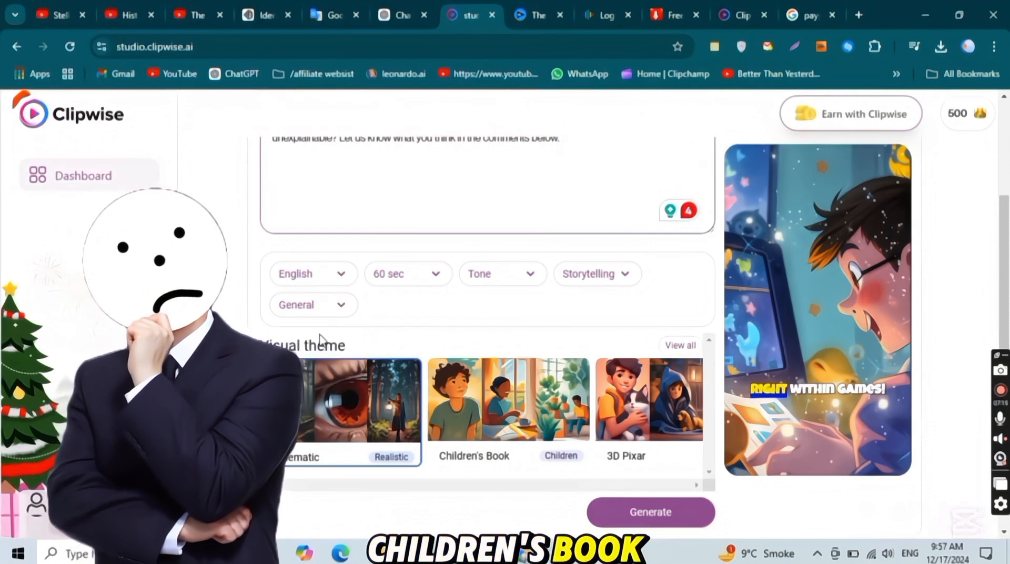
Browse the full visual theme gallery, checking the Dark mood filter and the Christmas Clips and Reddit style categories
scroll(459, 401, down, 1)
scroll(459, 401, down, 1)
scroll(526, 379, right, 1)
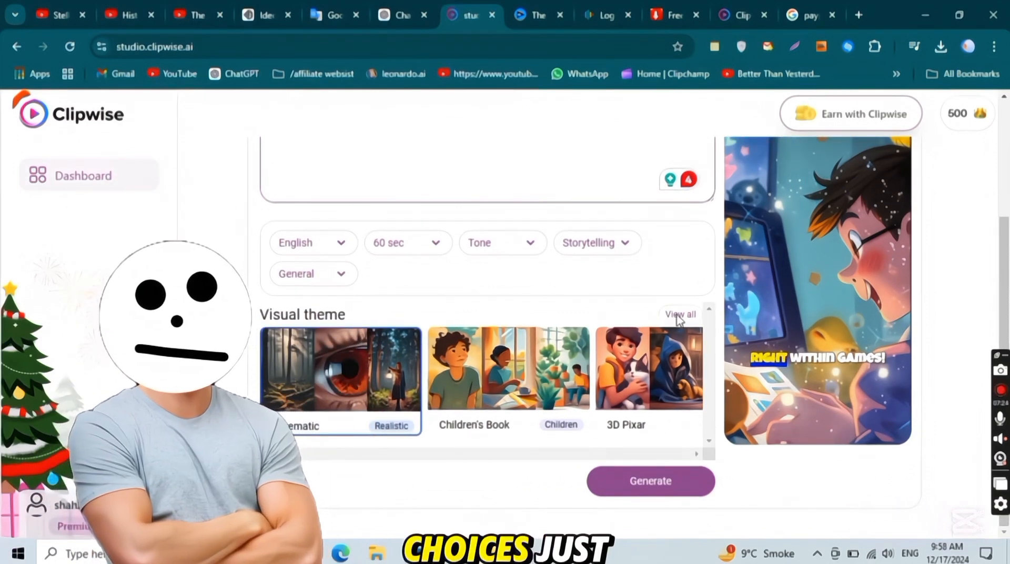
click(678, 314)
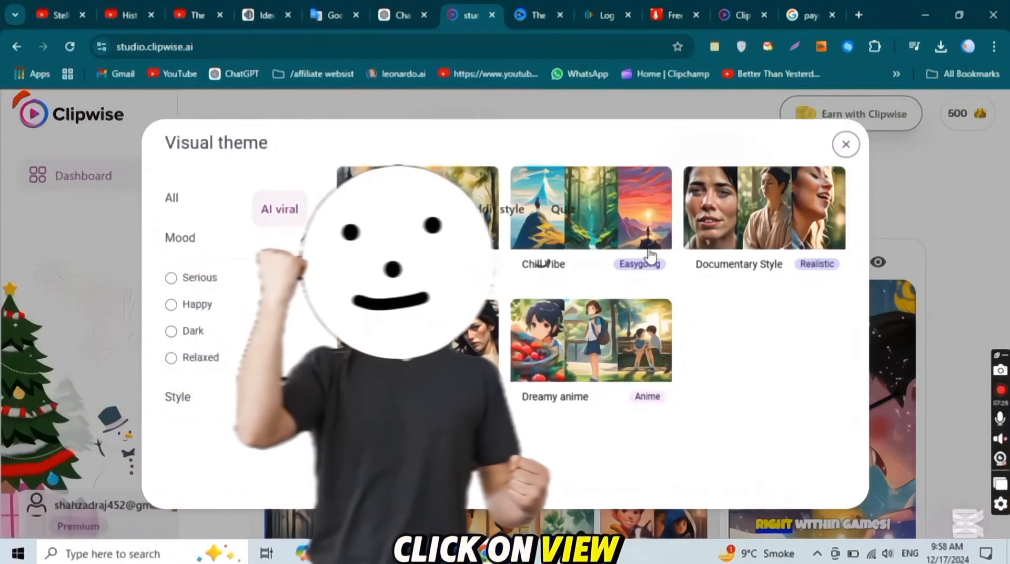
click(171, 331)
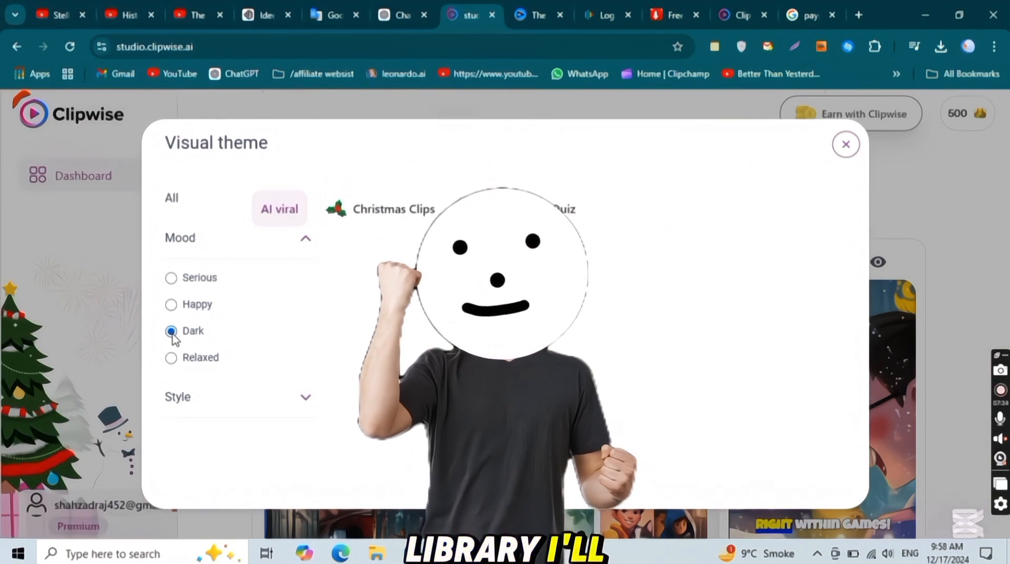
click(202, 256)
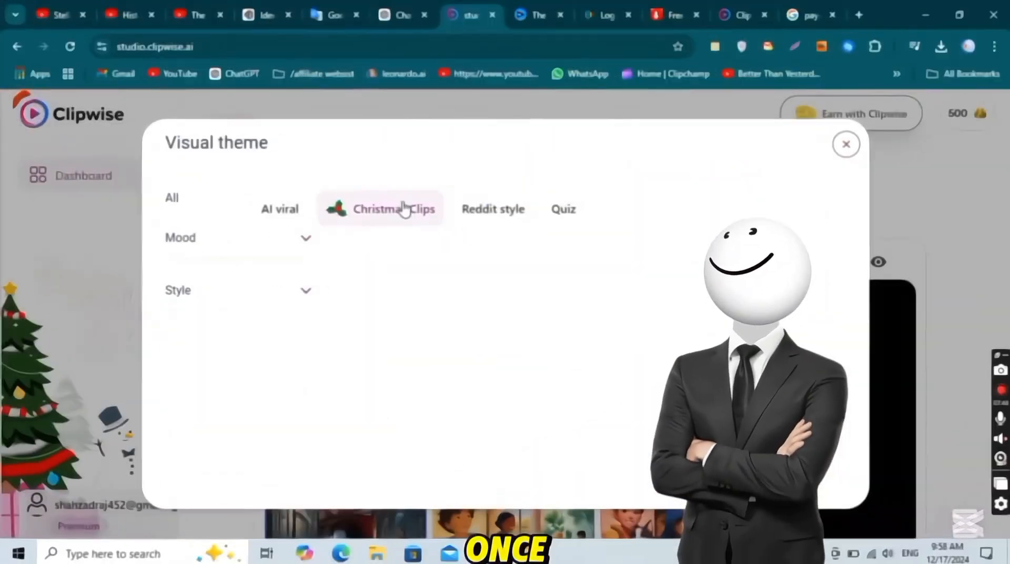
click(493, 209)
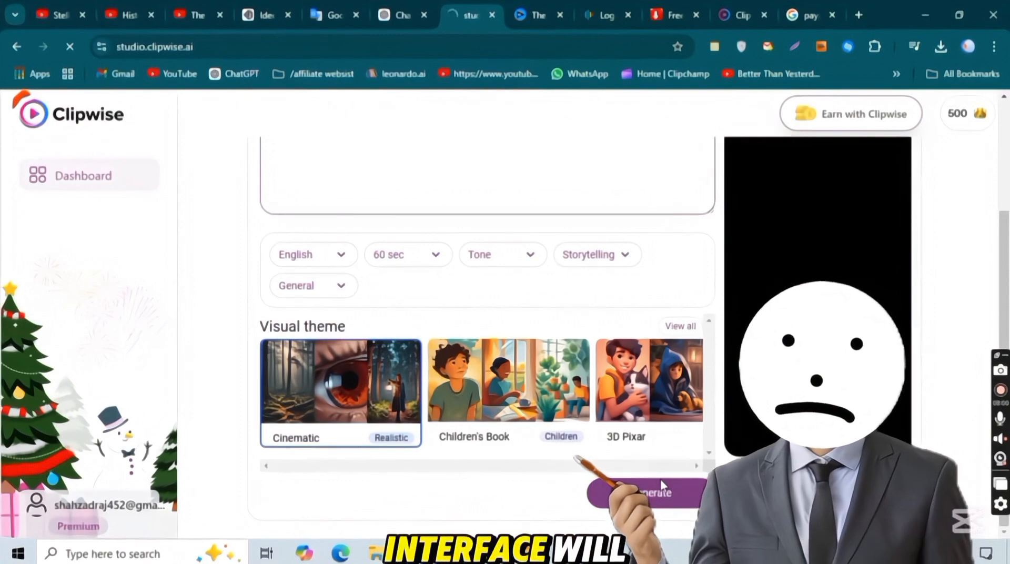
Generate the narration from the pasted script using the Cinematic theme and look over the story text
click(661, 478)
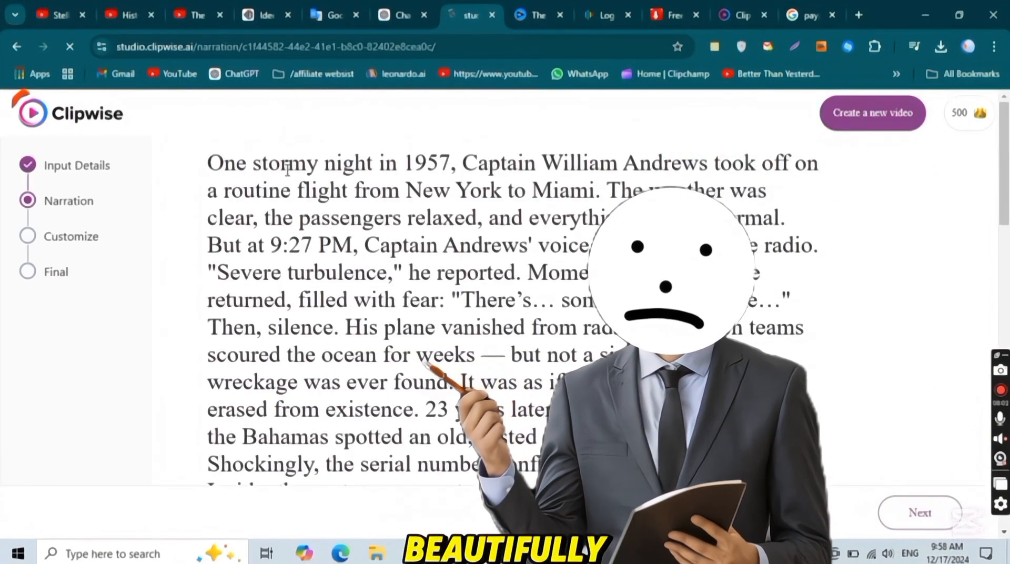
triple_click(287, 164)
click(412, 246)
Audition several AI narrator voices in the voice-over list and select Nassim
scroll(412, 246, down, 1)
scroll(412, 246, down, 15)
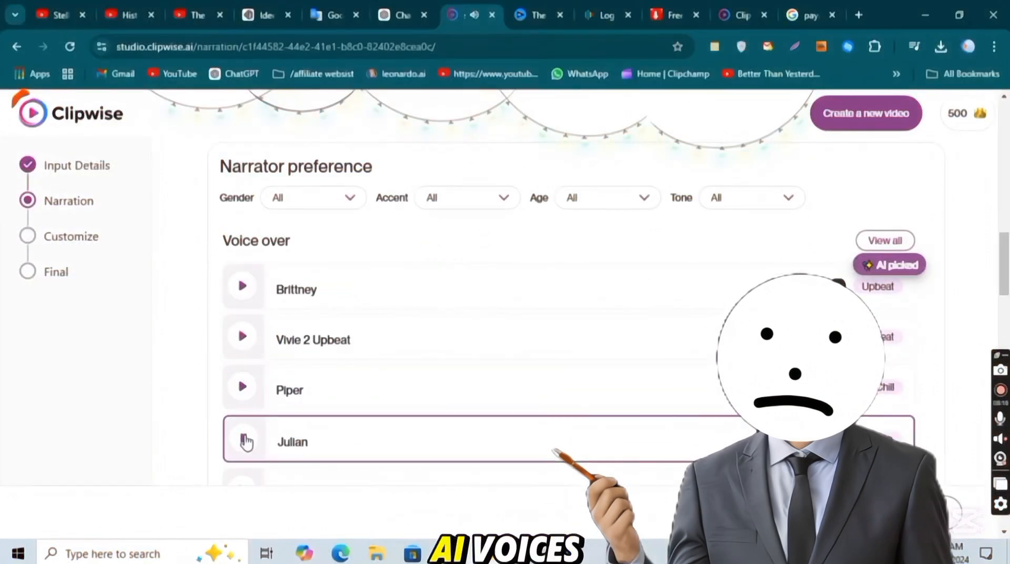
scroll(243, 438, down, 2)
click(241, 398)
click(243, 447)
scroll(243, 421, down, 1)
scroll(244, 394, up, 1)
click(245, 399)
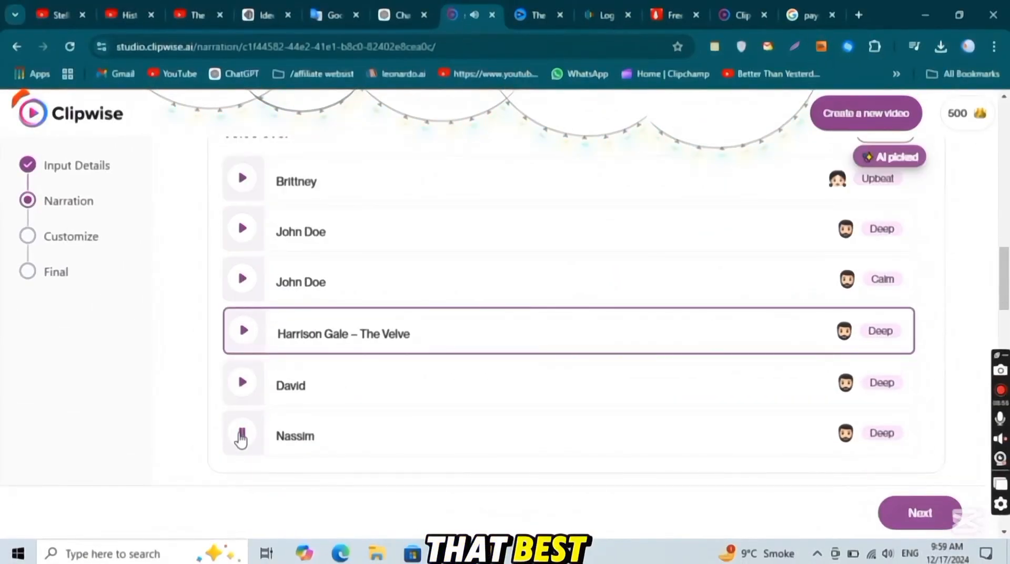
click(241, 439)
Review the images and audio script of every scene in the generated script
scroll(255, 428, down, 1)
scroll(473, 406, up, 3)
scroll(473, 406, down, 6)
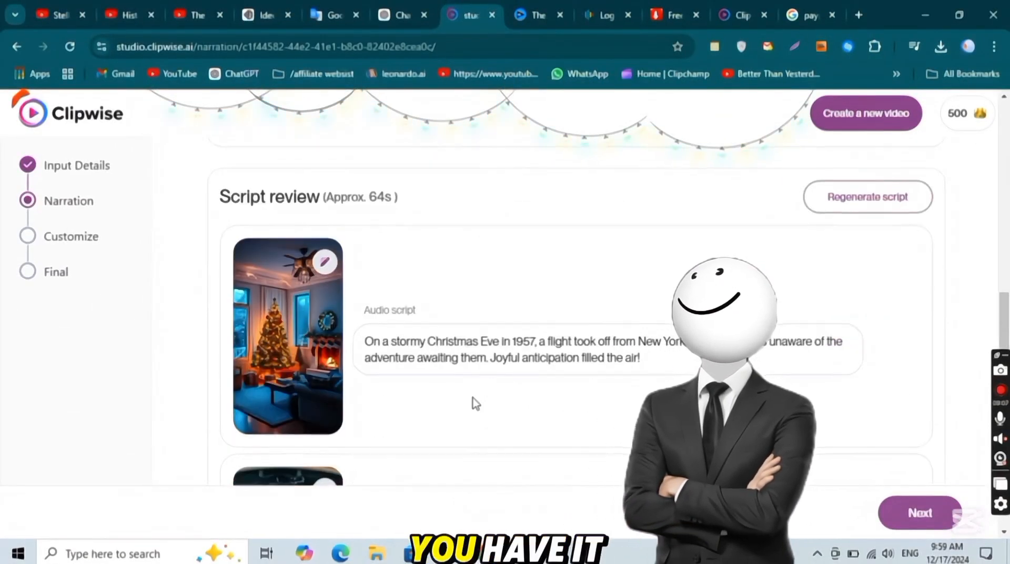
scroll(475, 403, down, 15)
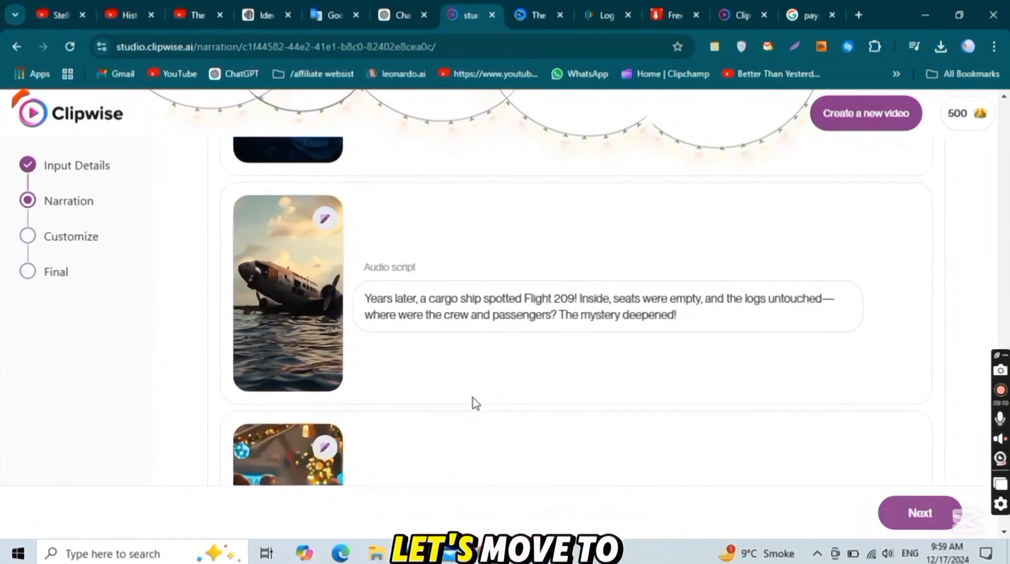
scroll(473, 398, down, 5)
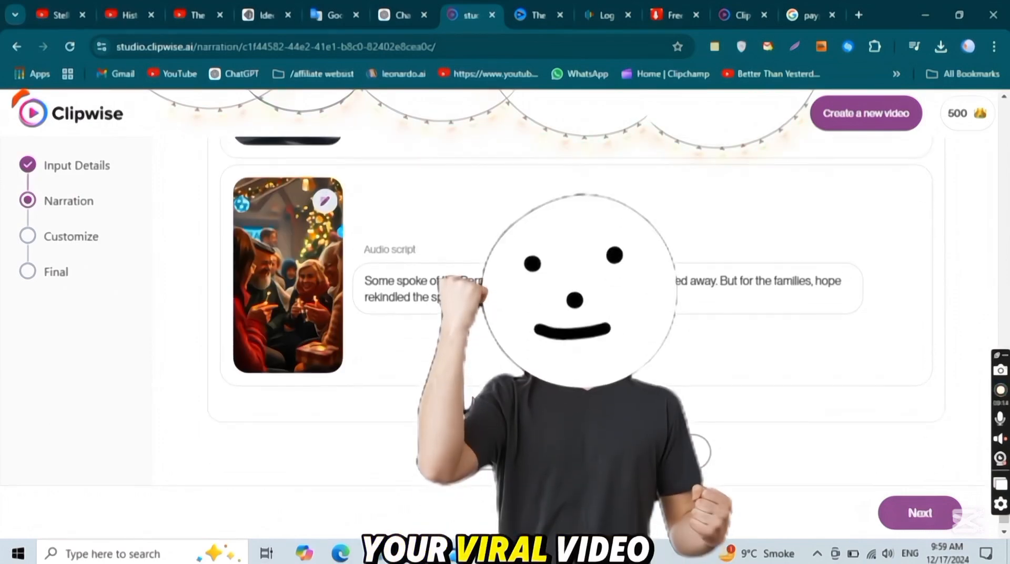
scroll(480, 414, up, 15)
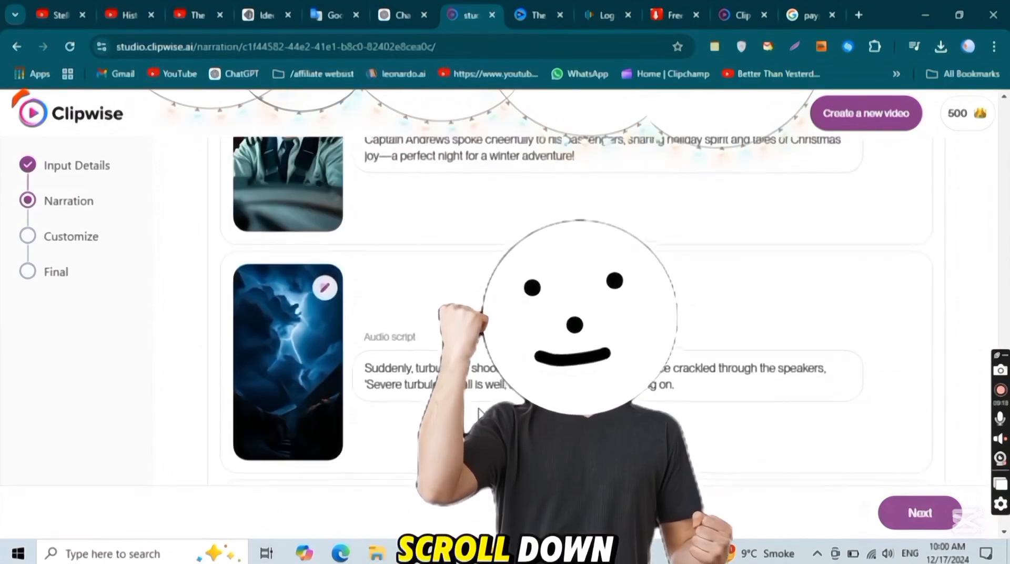
scroll(479, 414, up, 6)
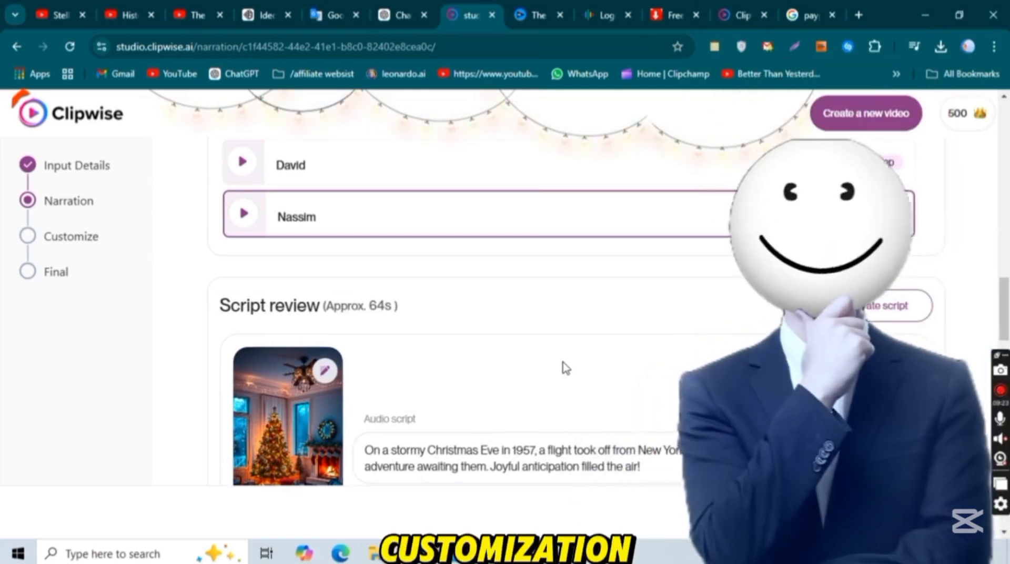
scroll(715, 334, down, 20)
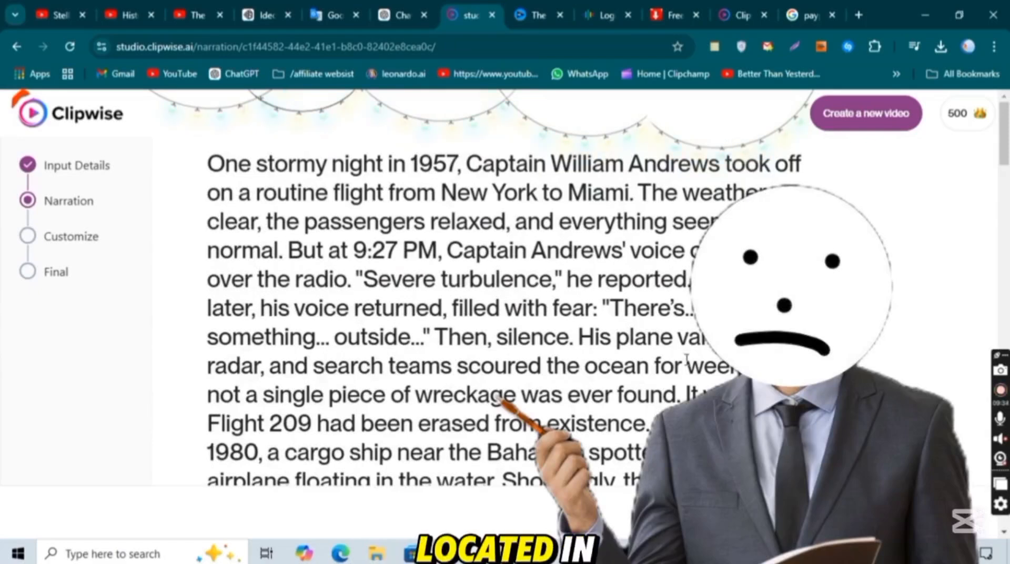
Continue to the Customize stage, sample the background soundtracks and select the uplifting piano track Blossom's
click(844, 122)
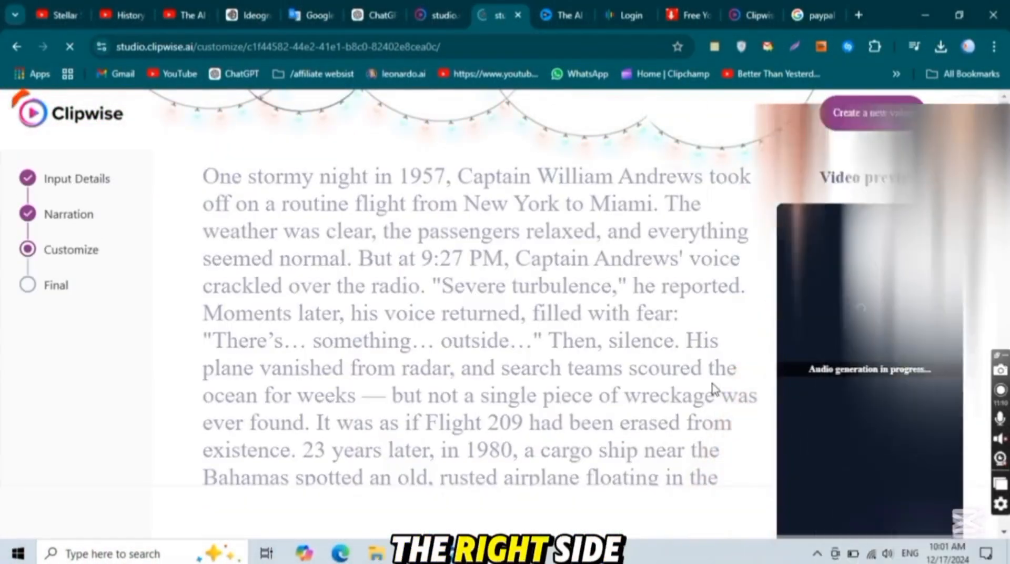
scroll(604, 304, down, 15)
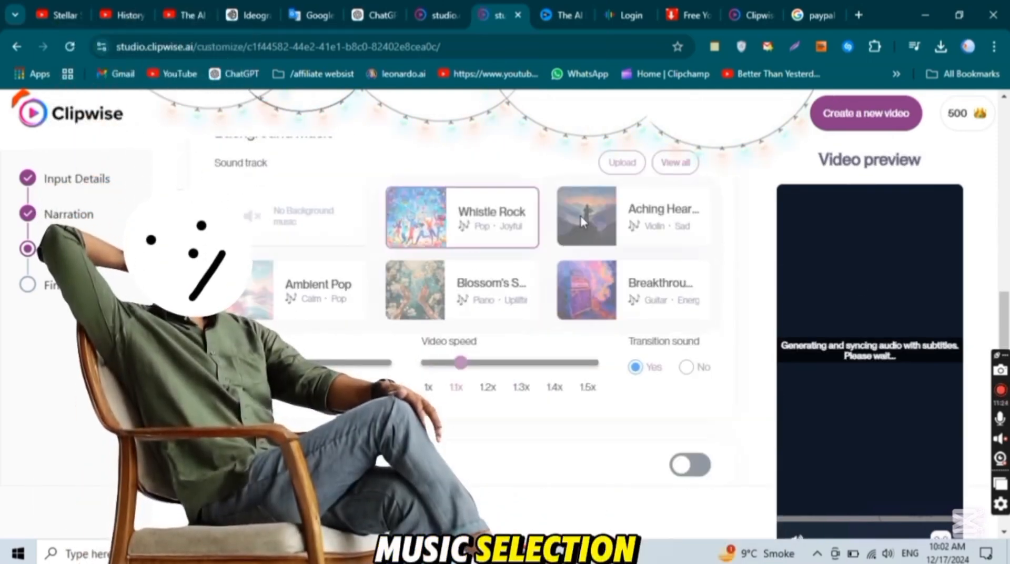
click(584, 218)
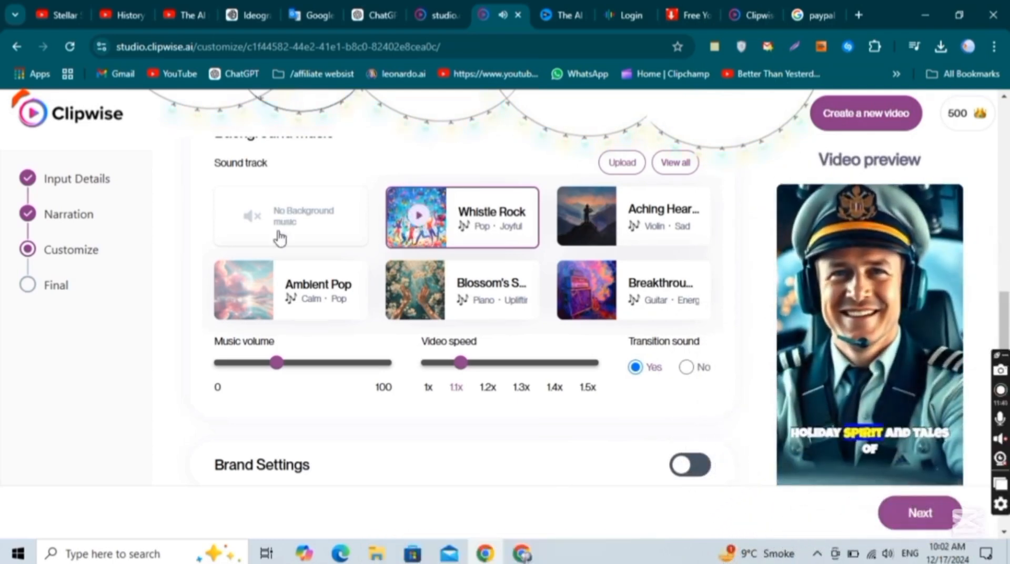
click(419, 292)
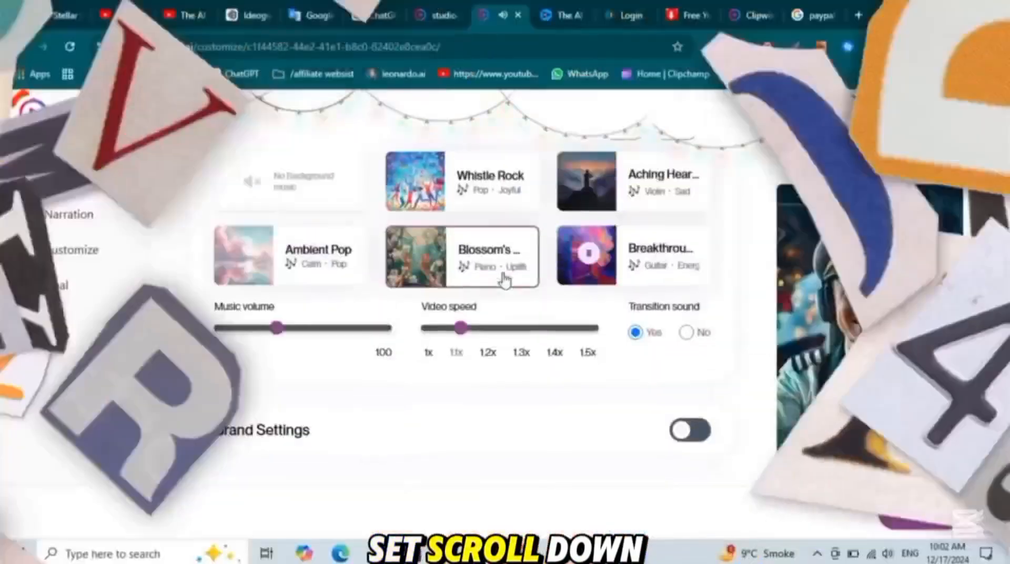
click(245, 258)
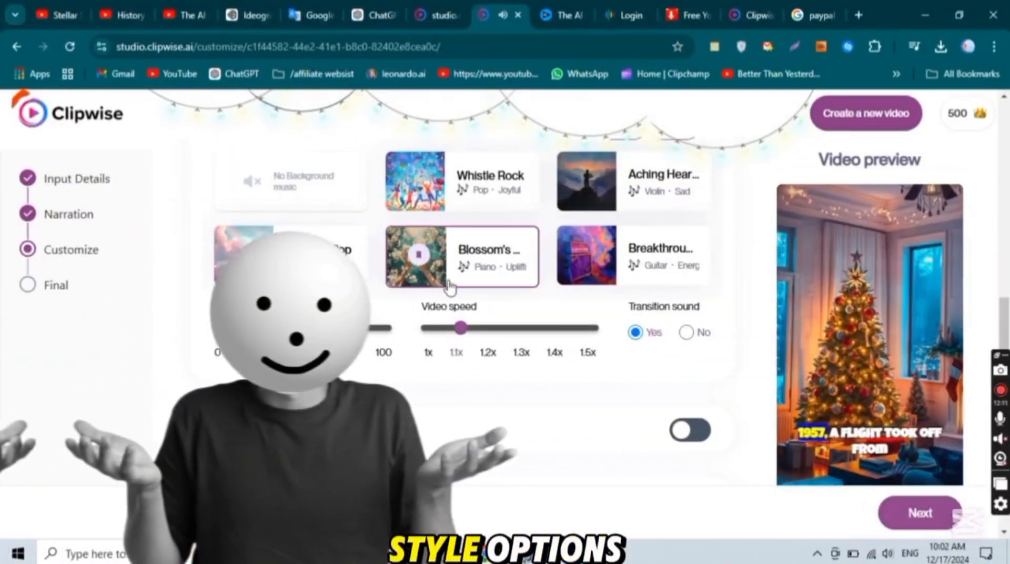
Examine the brand and caption settings, including the caption font, position, color and style options
scroll(350, 347, down, 3)
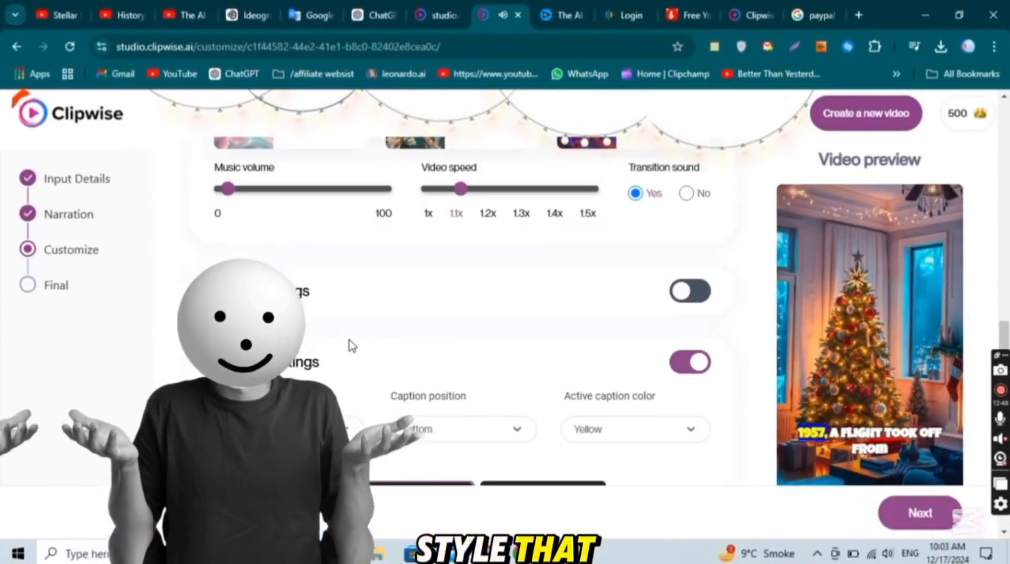
scroll(555, 408, down, 3)
scroll(556, 408, up, 4)
scroll(558, 408, down, 3)
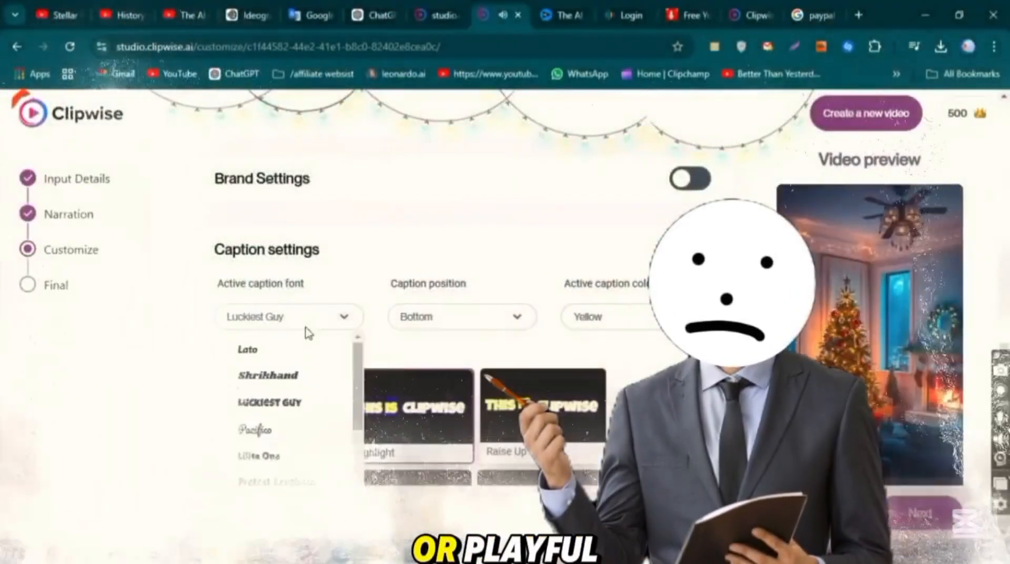
scroll(307, 334, down, 2)
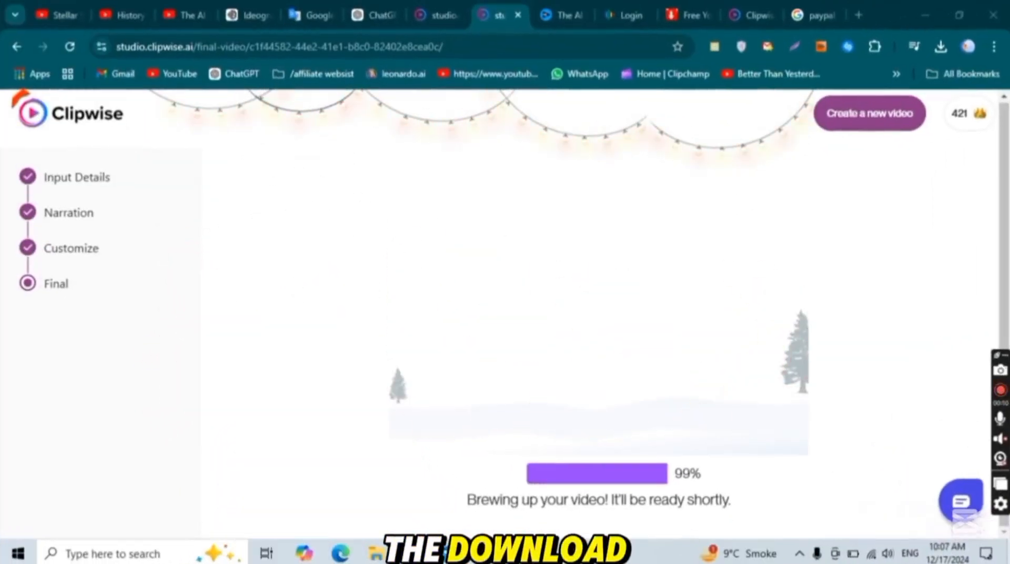
Play the finished video on the Final page and download it
scroll(498, 415, down, 4)
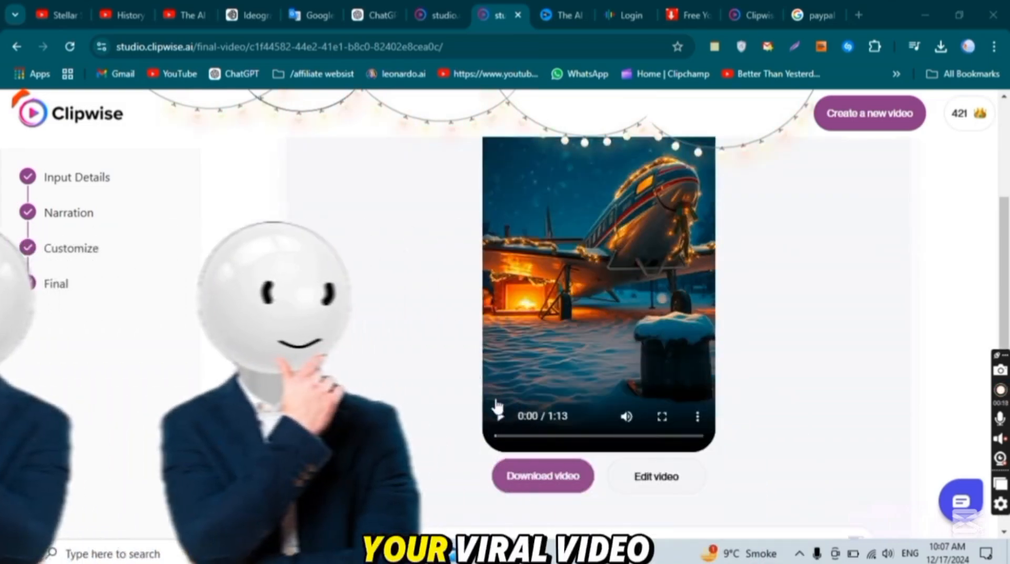
click(499, 418)
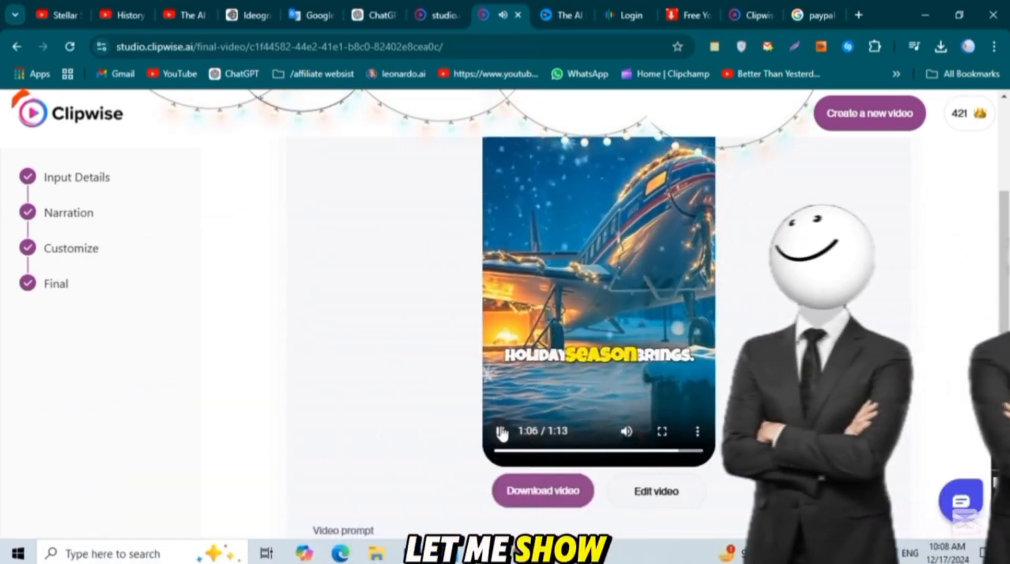
scroll(551, 464, down, 2)
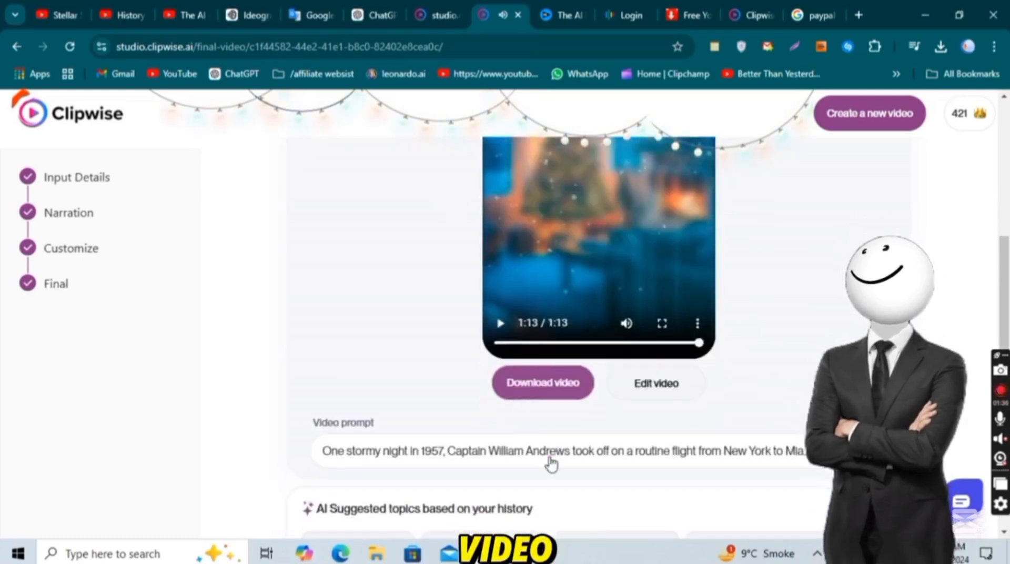
click(543, 382)
scroll(516, 397, up, 2)
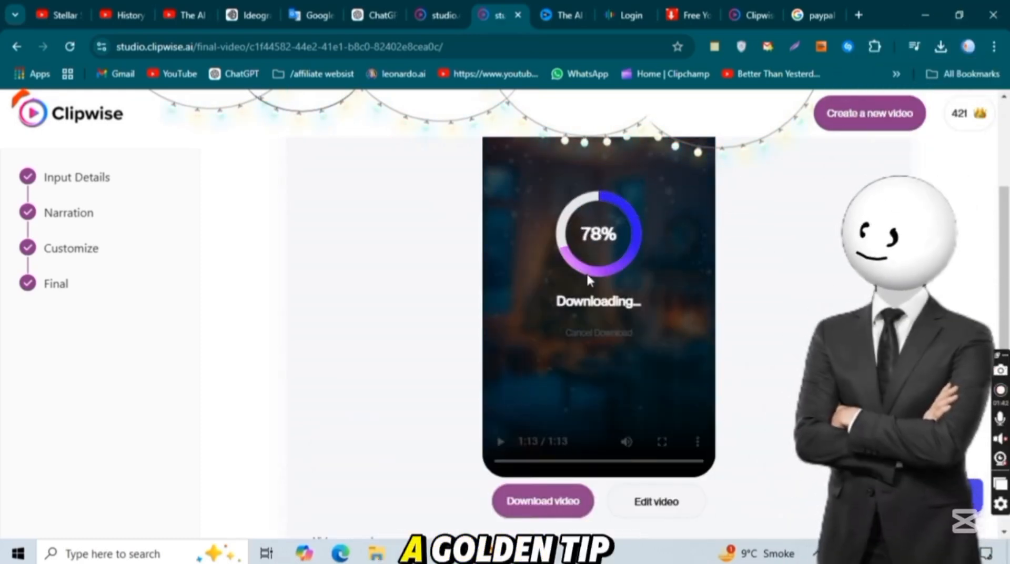
Start a new video prompt from the AI-suggested topic "Time Travel Secrets Unveiled"
scroll(598, 287, down, 5)
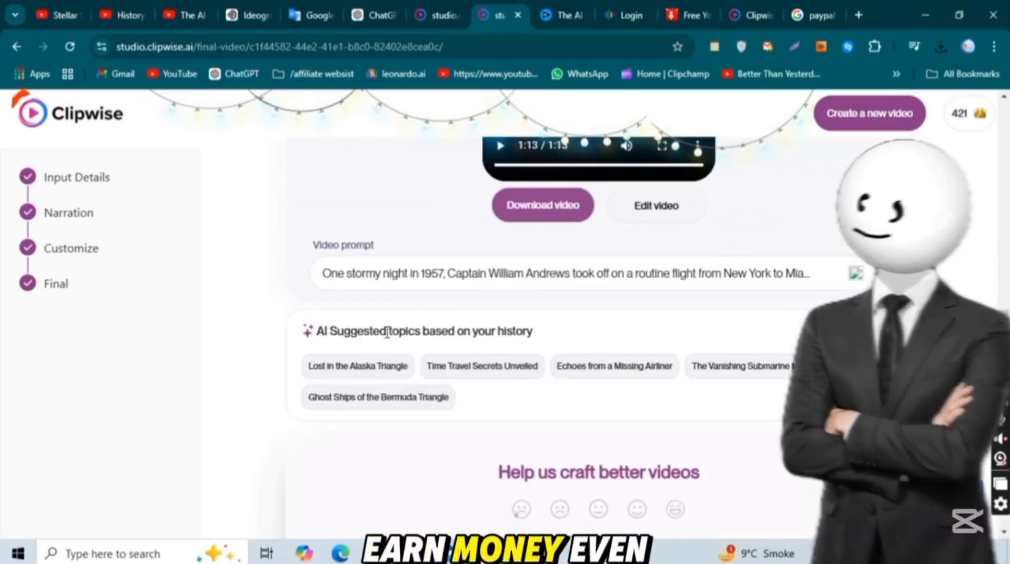
double_click(367, 328)
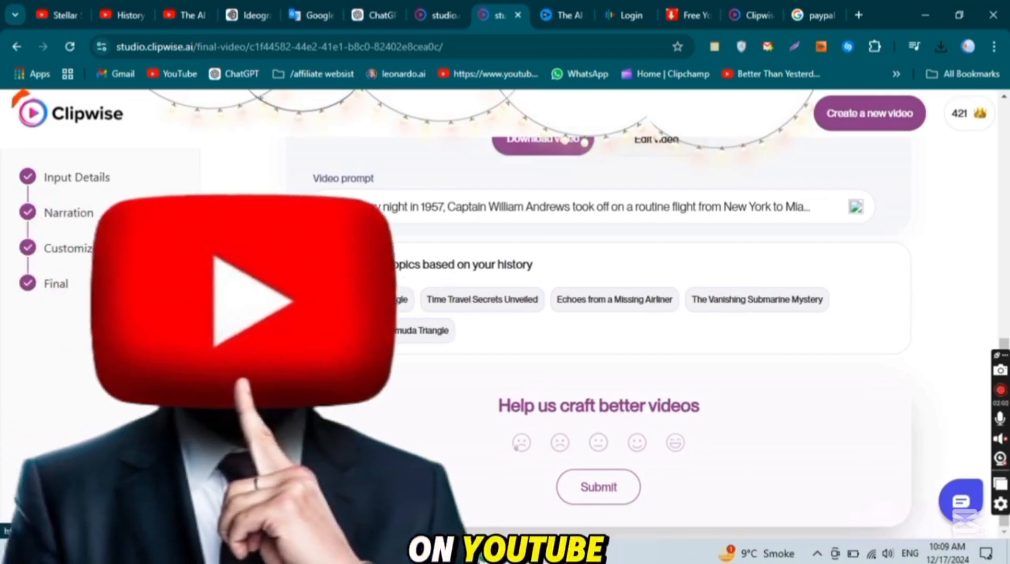
click(480, 307)
scroll(526, 315, down, 3)
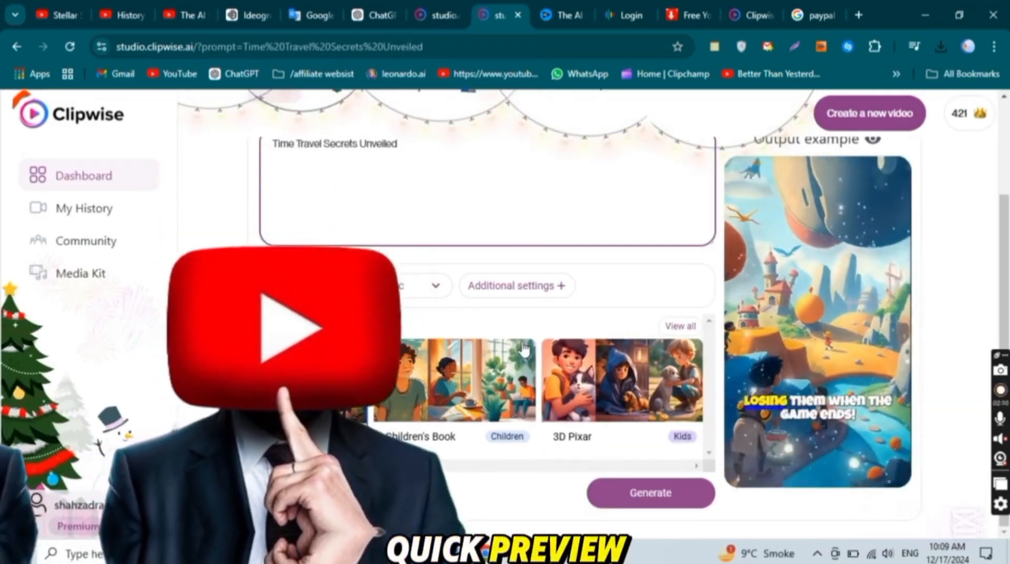